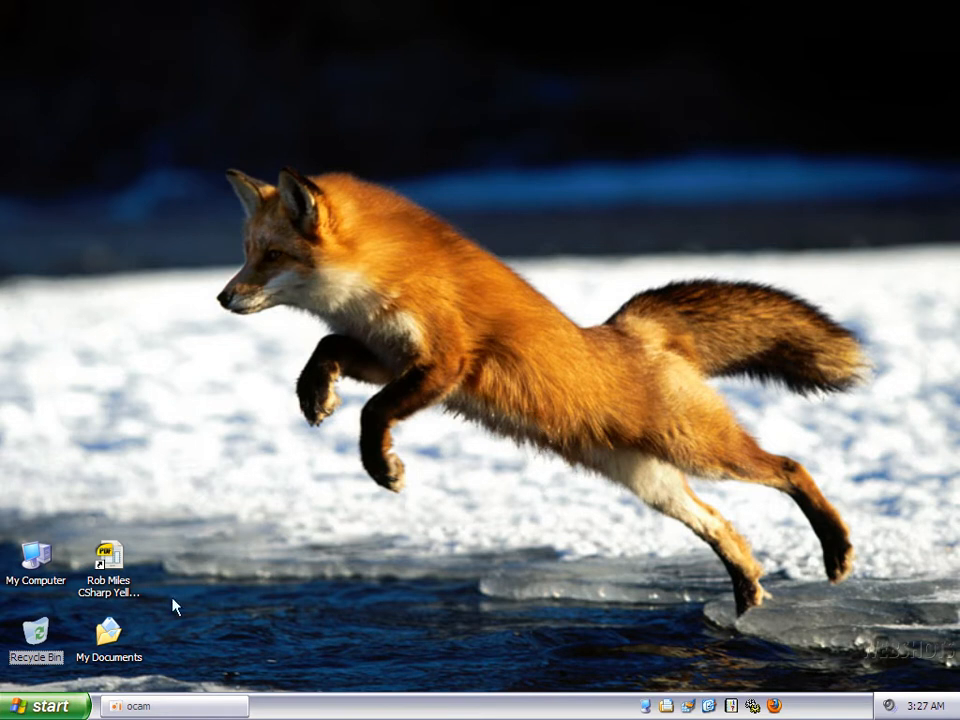
Launch Platinum Arts Sandbox using the CLICK_ME_TO_START entry in its Sandbox program group.
click(48, 712)
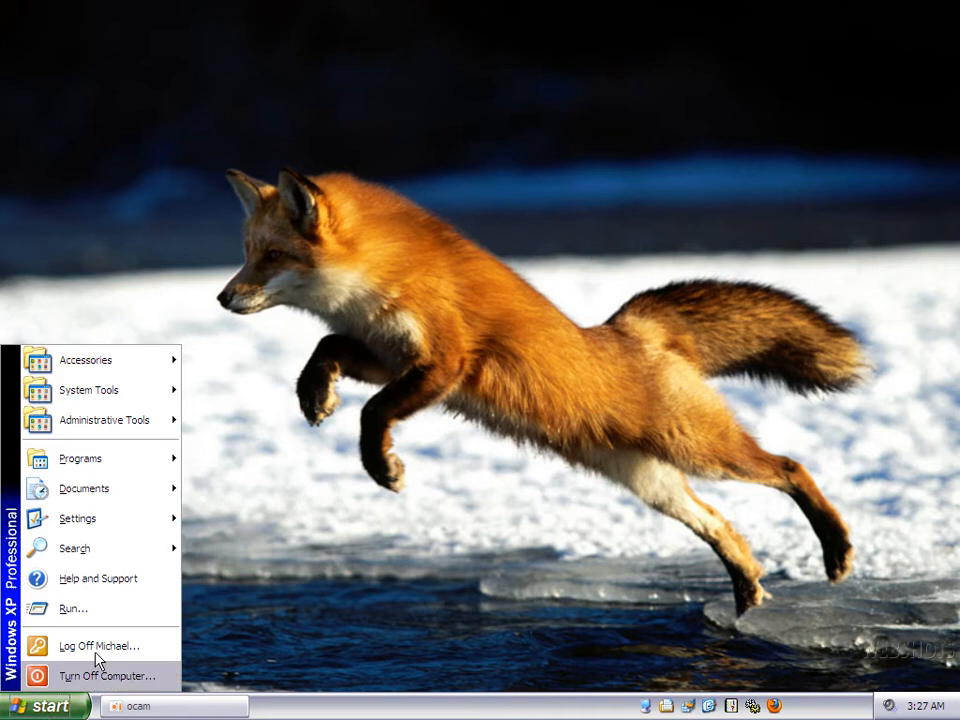
mouse_move(143, 466)
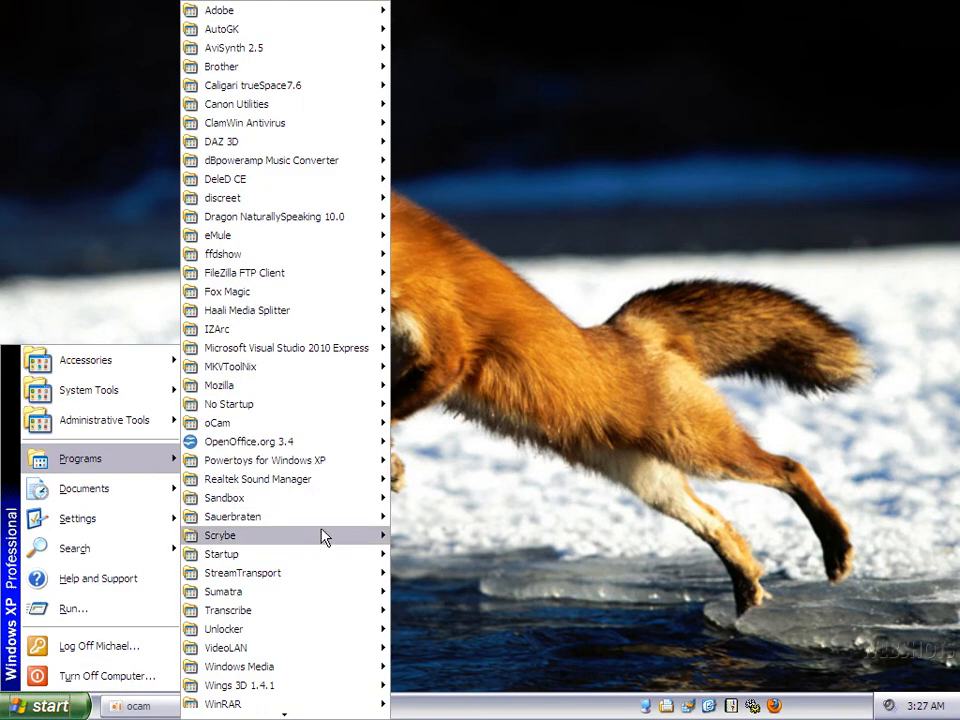
mouse_move(309, 553)
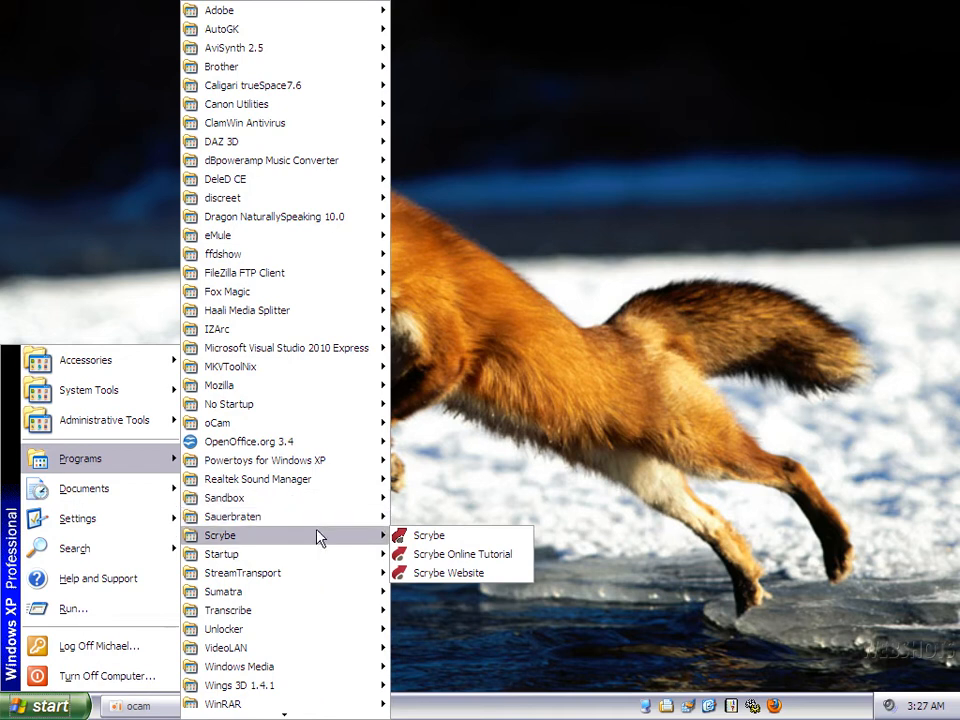
mouse_move(345, 503)
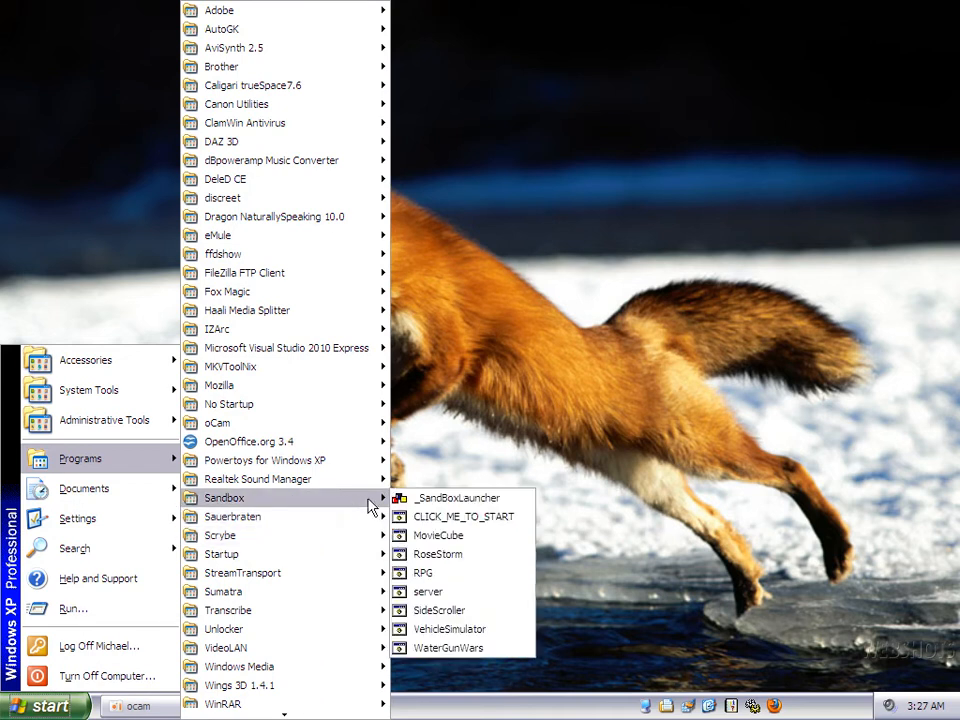
click(428, 518)
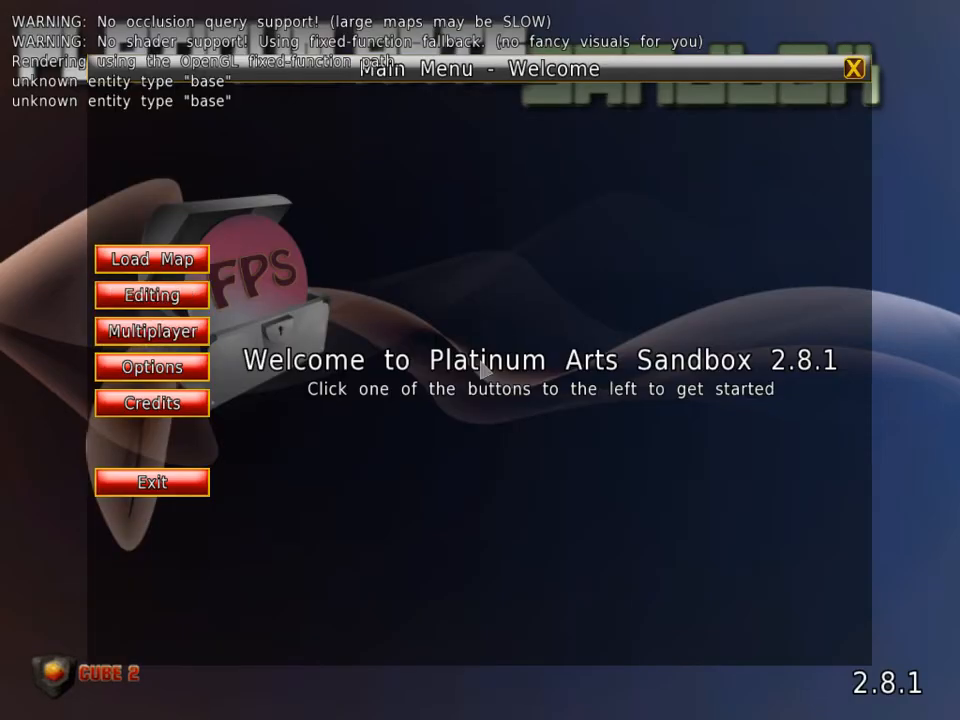
Create a new map of size 10 and turn on edit mode in it.
click(134, 296)
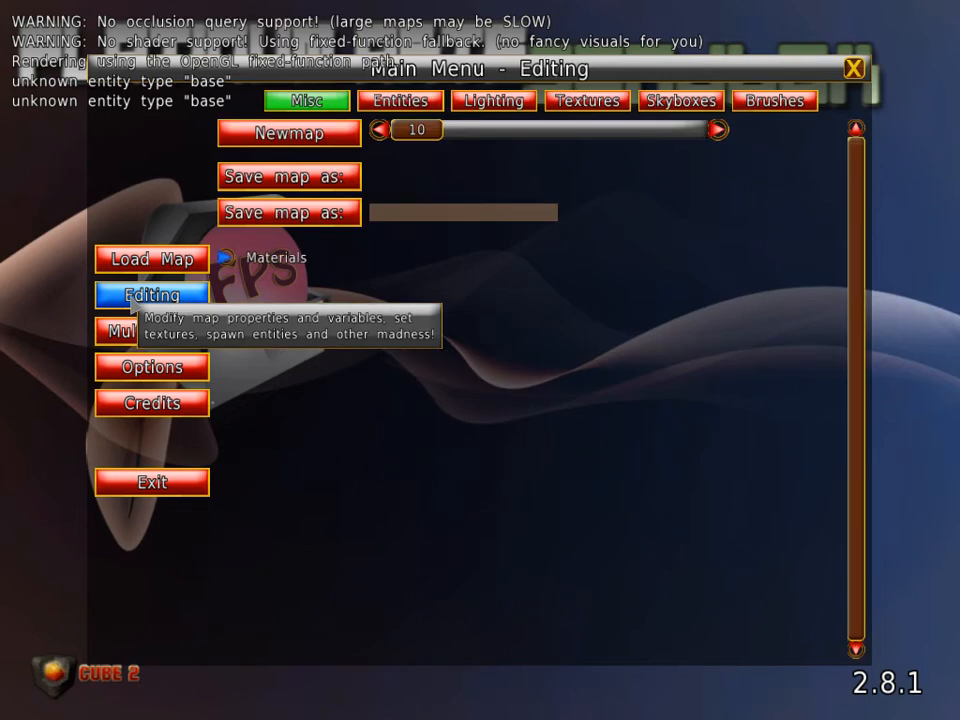
click(294, 134)
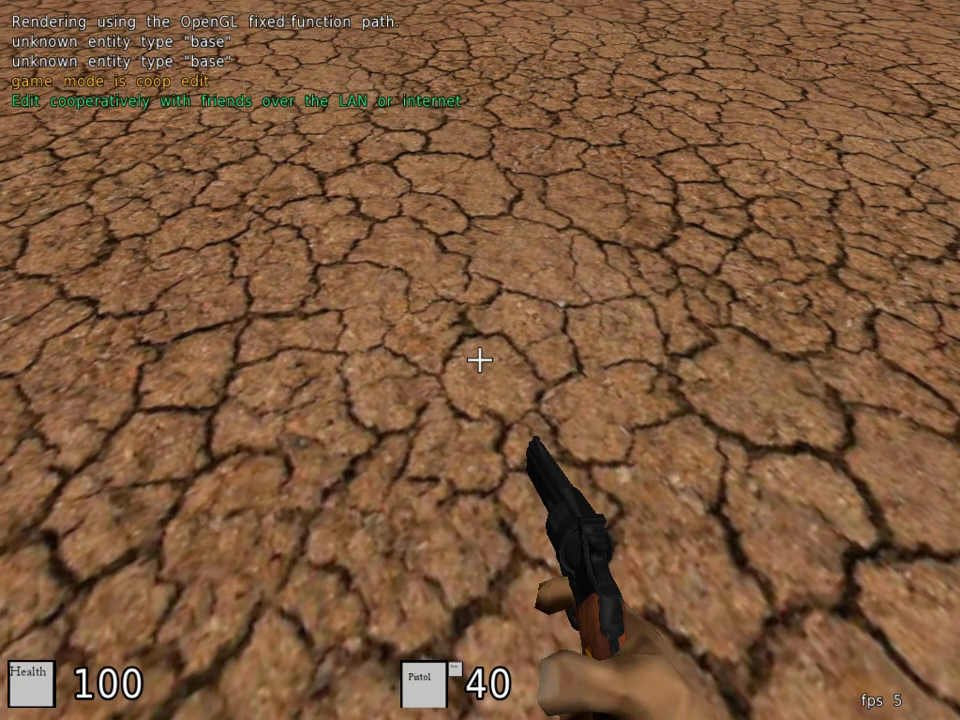
text(/)
key(Escape)
key(e)
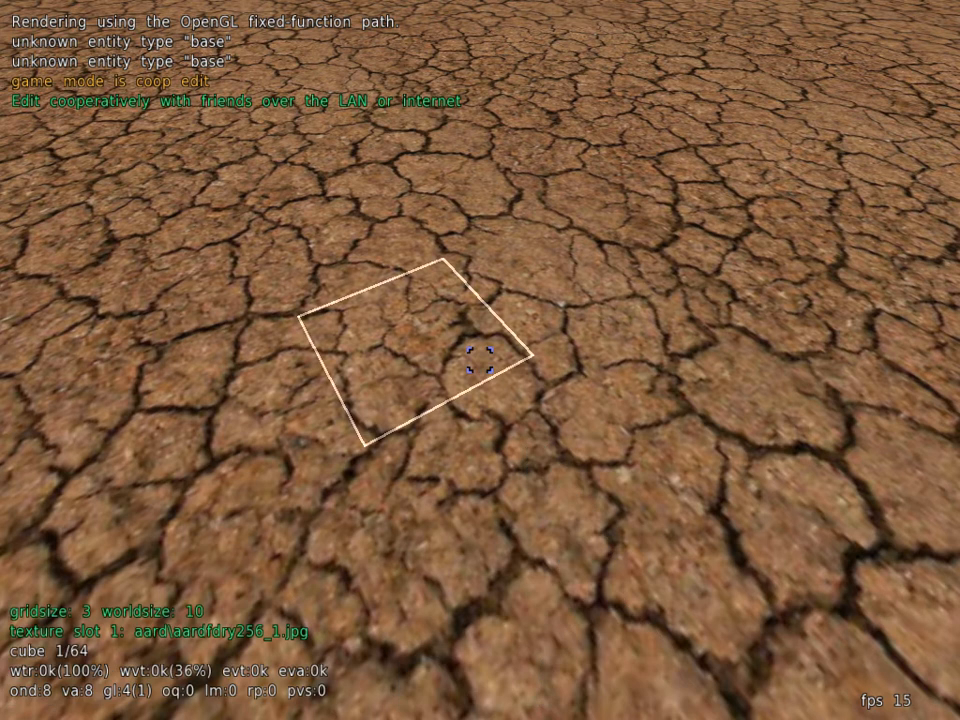
Try to load the custom model with the console command /load dreambliss/funkycube/funkycube.
key(slash)
text(load dream)
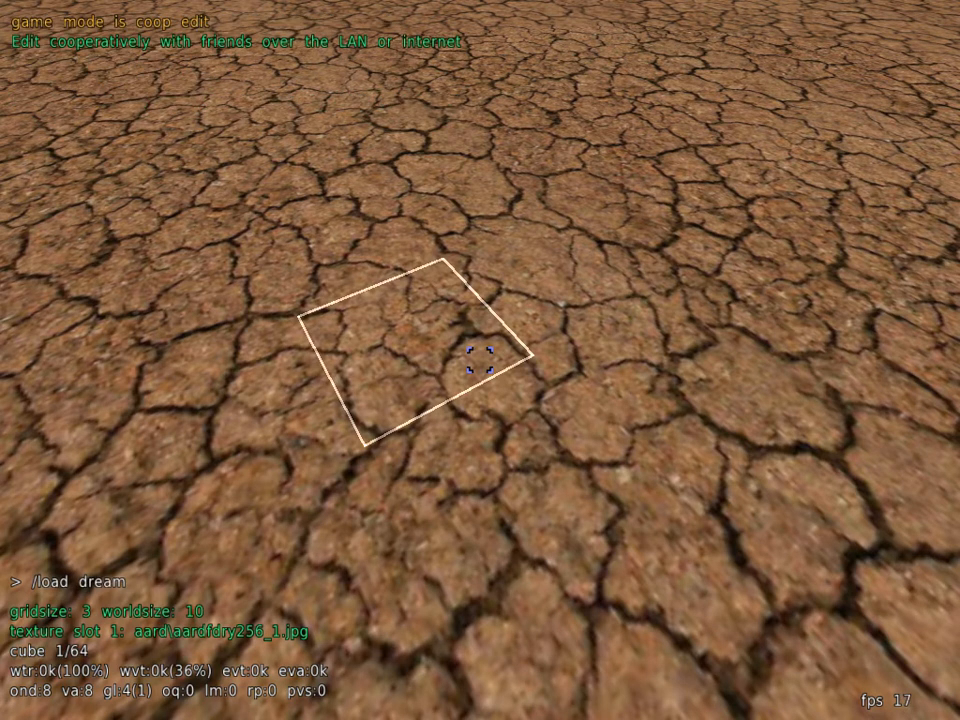
text(bliss/funkycu)
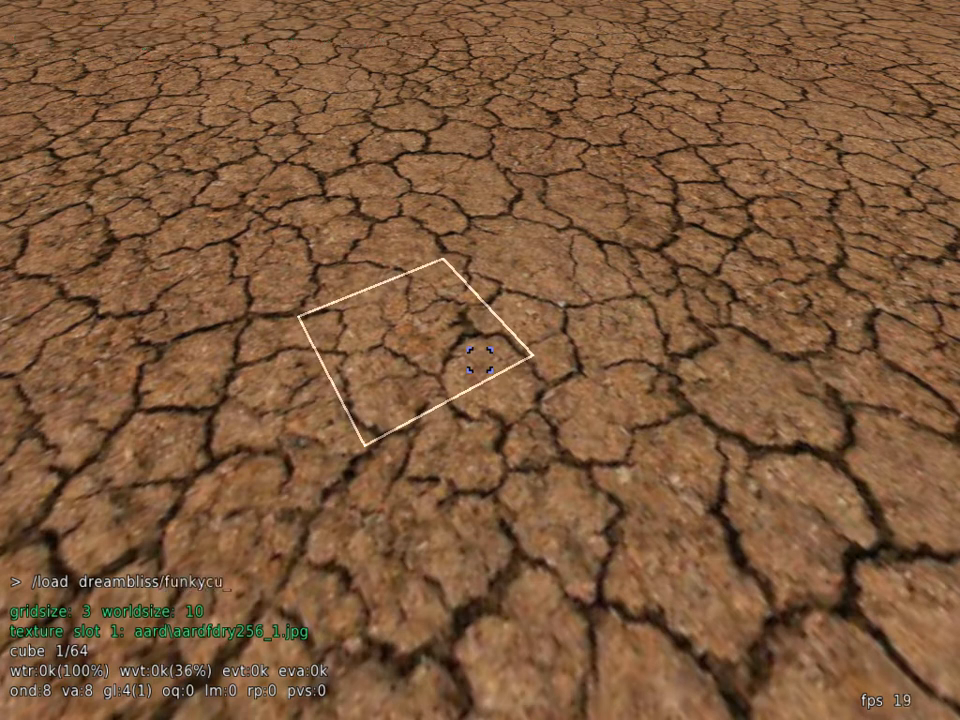
text(be/funkycube)
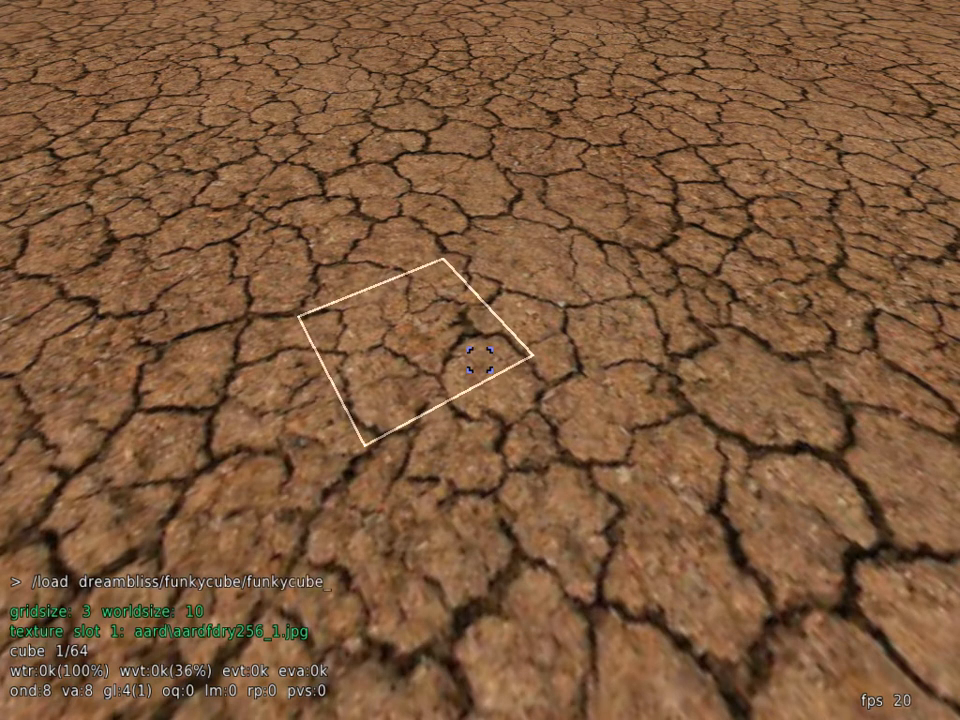
key(Return)
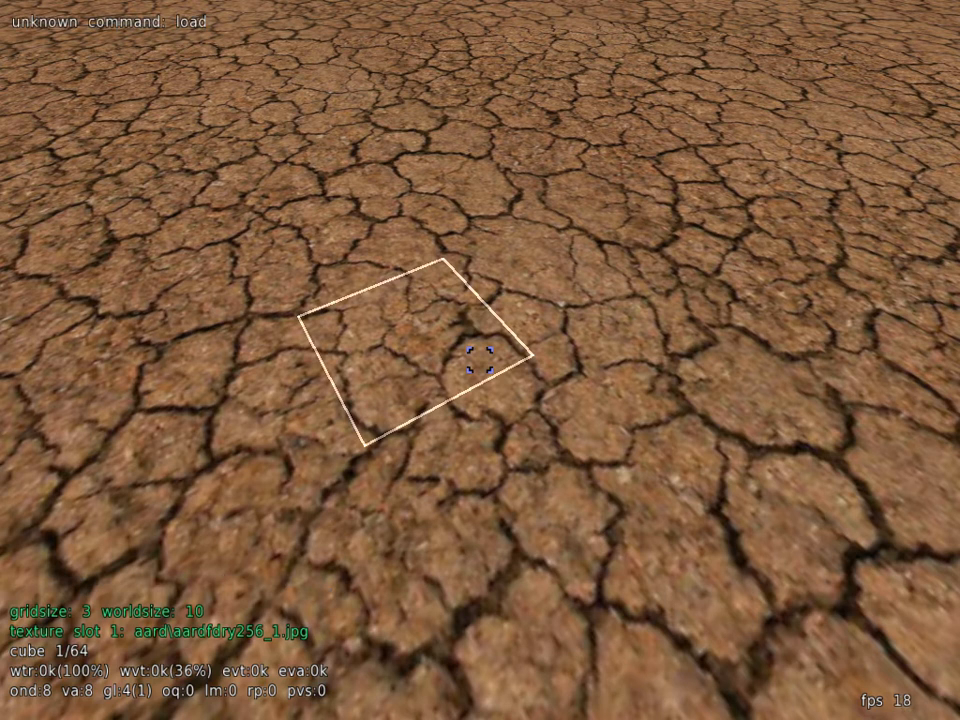
Register the custom model for the map with the console command /mmodel dreambliss/funkycube/funkycube.
key(slash)
text(mmodel)
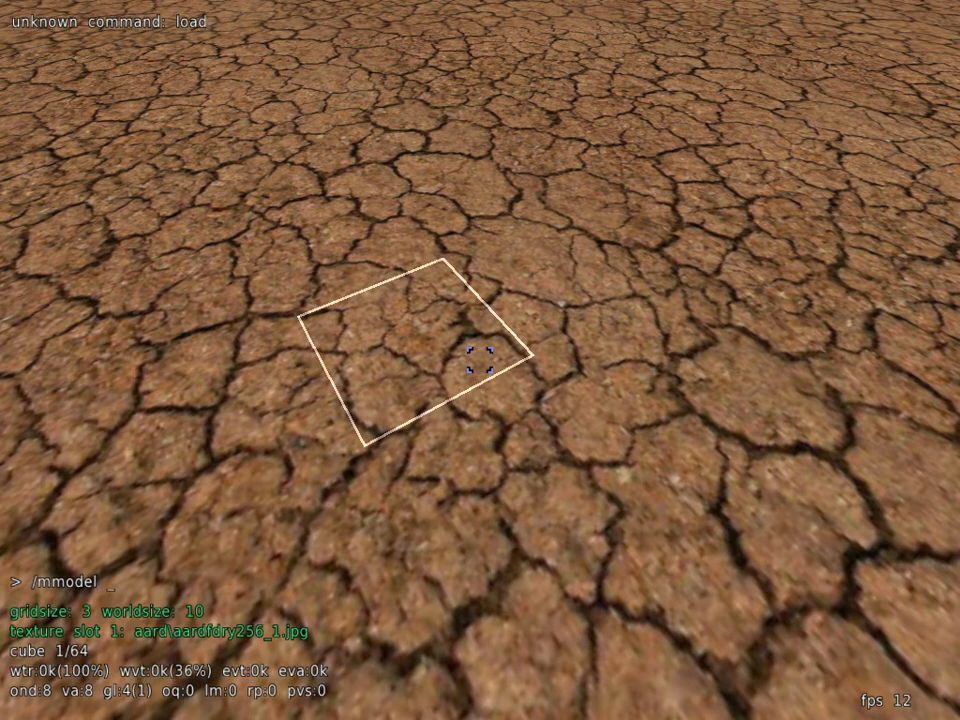
text(dreambliss/)
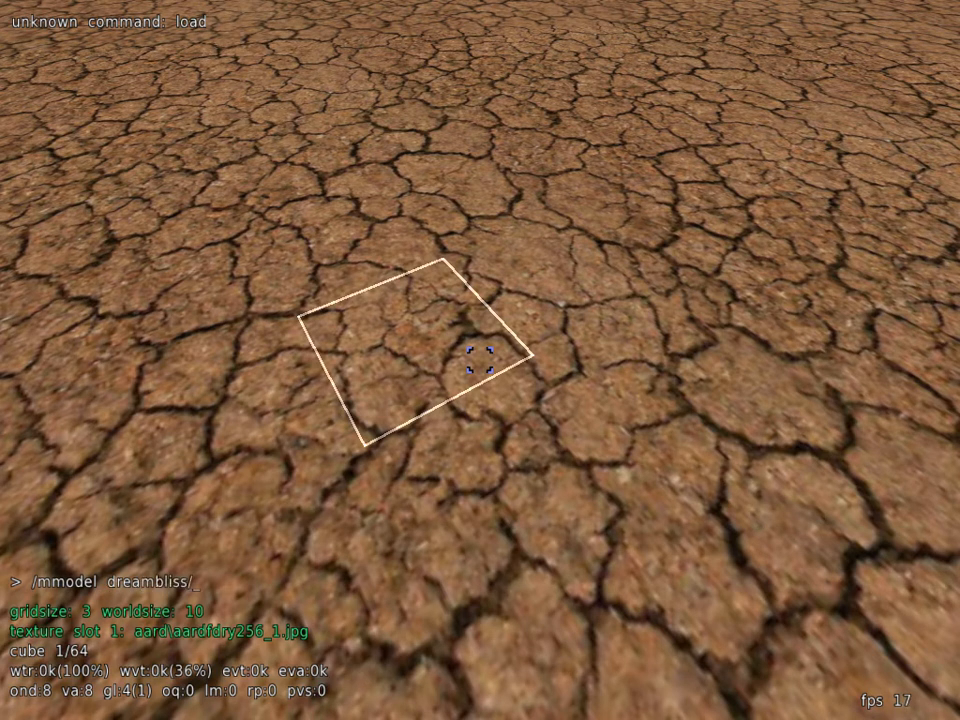
text(funkycube)
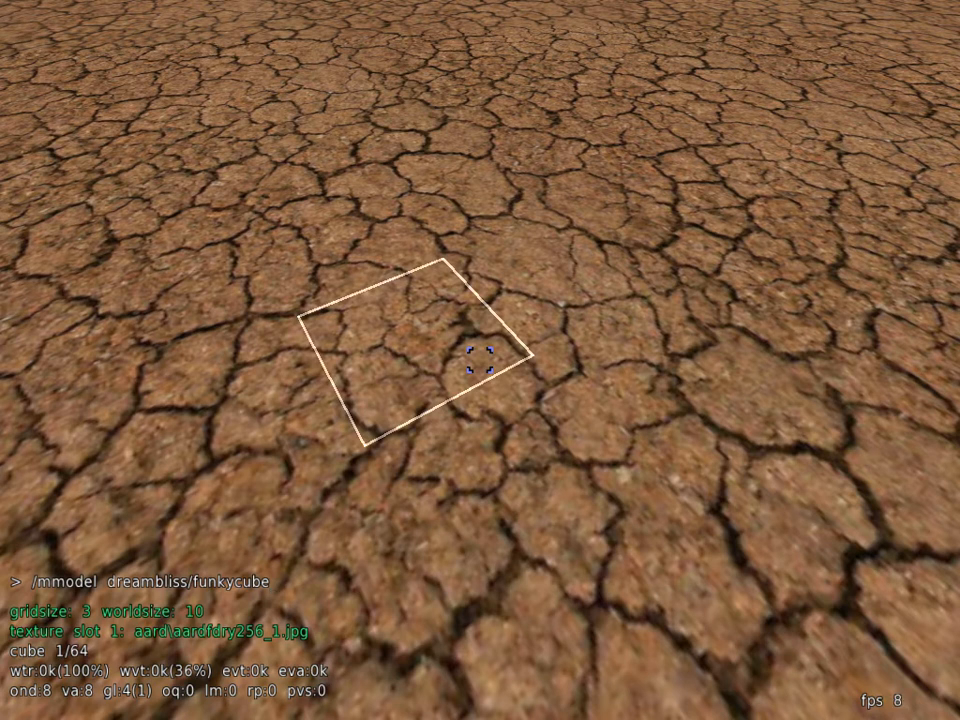
text(/funkycup)
key(BackSpace)
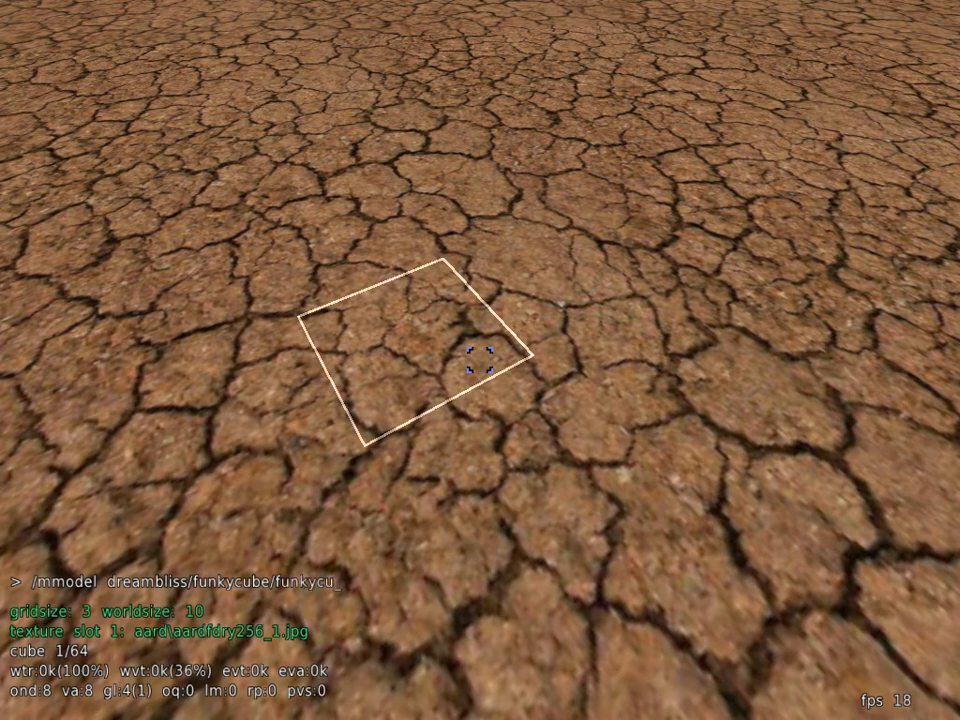
text(be)
key(Return)
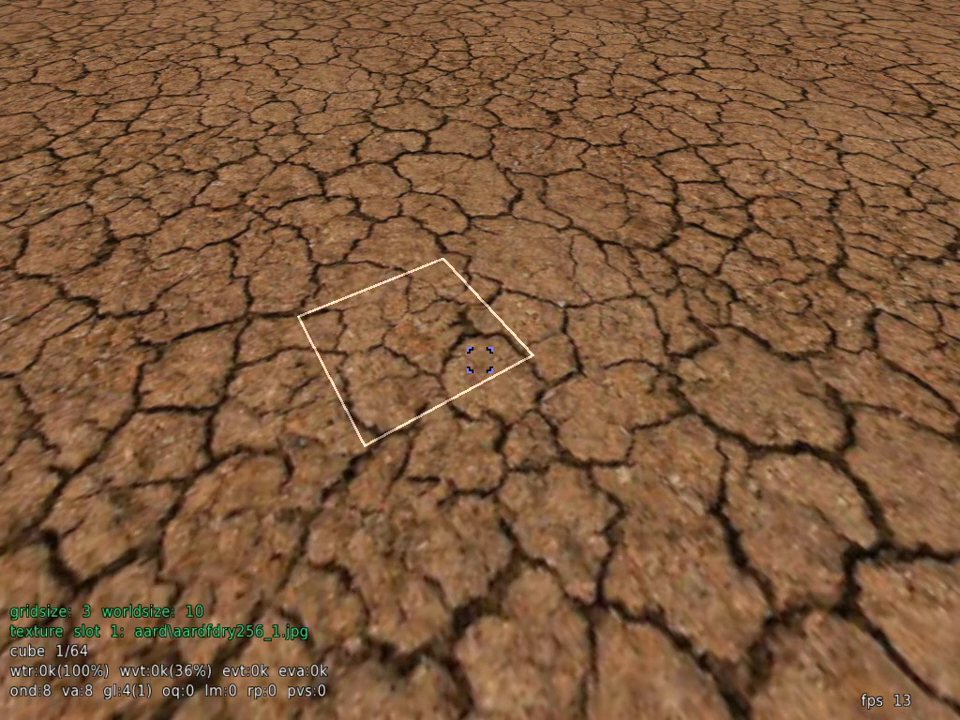
Place map model 164, dreambliss/funkycube/funkycube, from the end of the Mapmodels entity list into the map.
key(Escape)
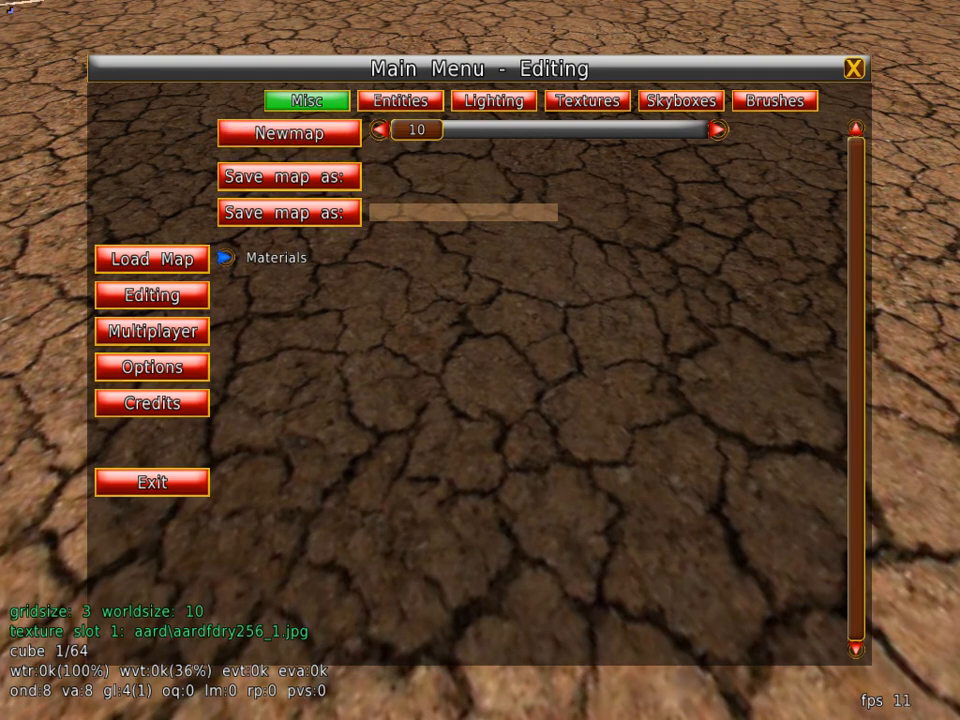
click(421, 106)
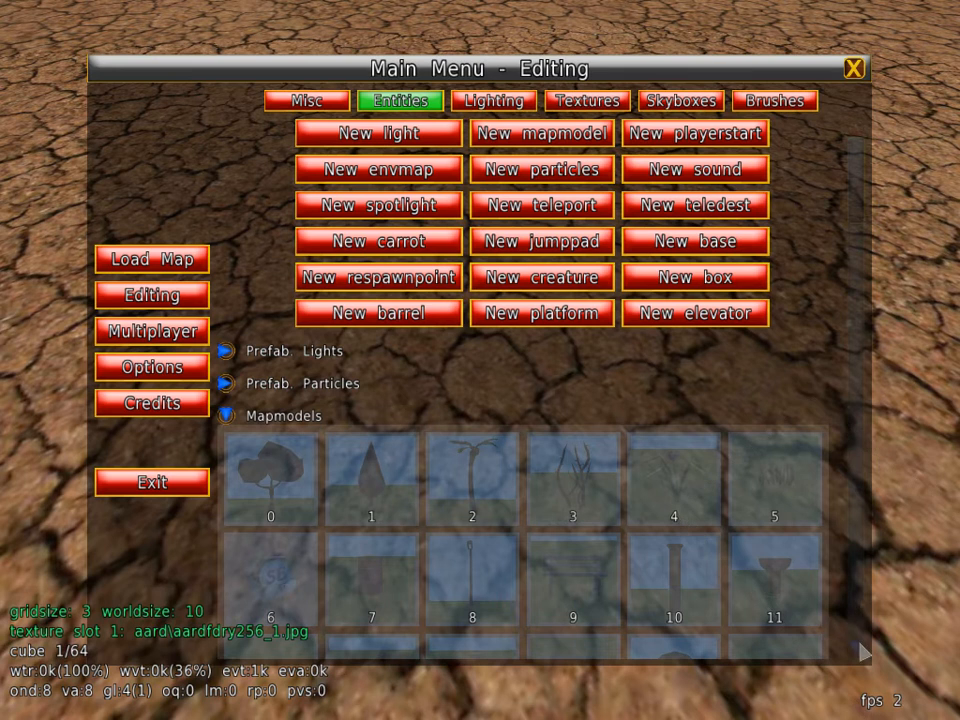
scroll(864, 652, down, 3)
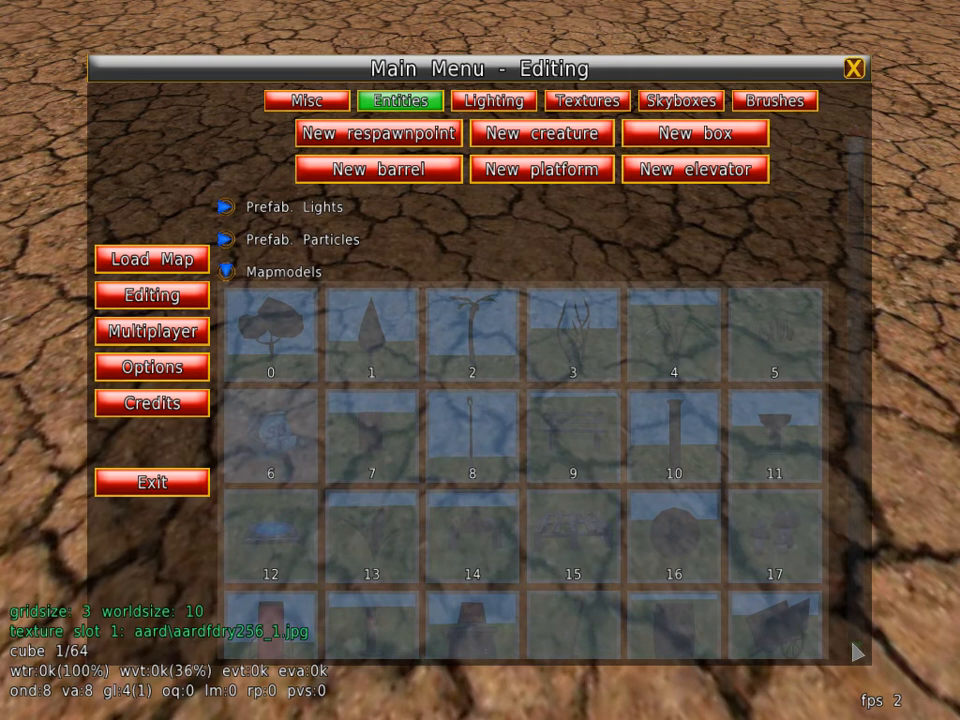
scroll(857, 652, down, 4)
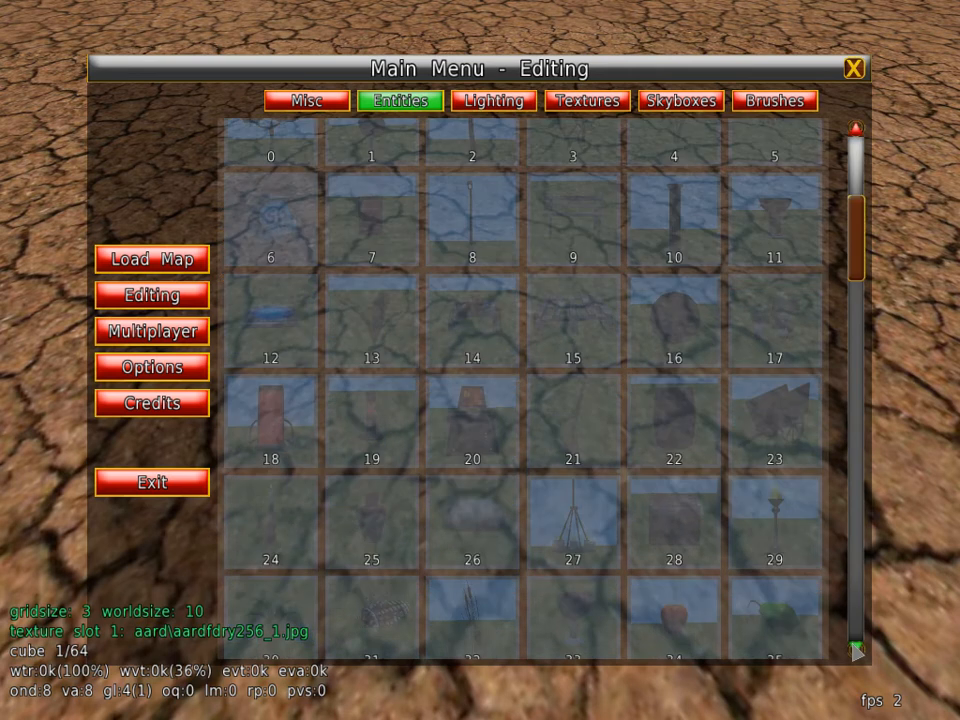
scroll(857, 652, down, 4)
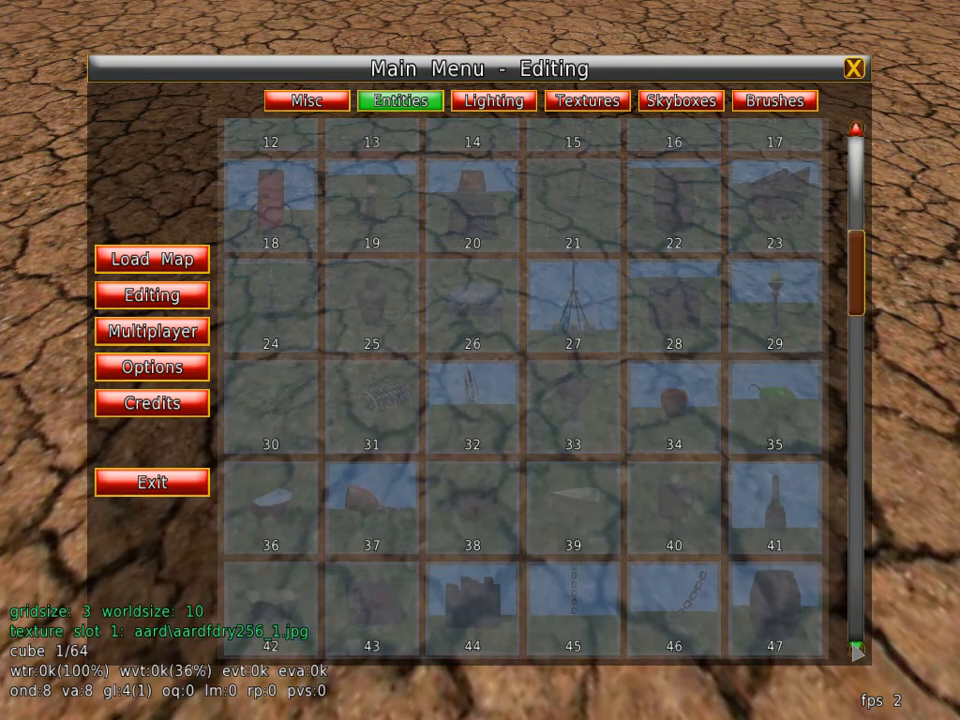
scroll(857, 652, down, 4)
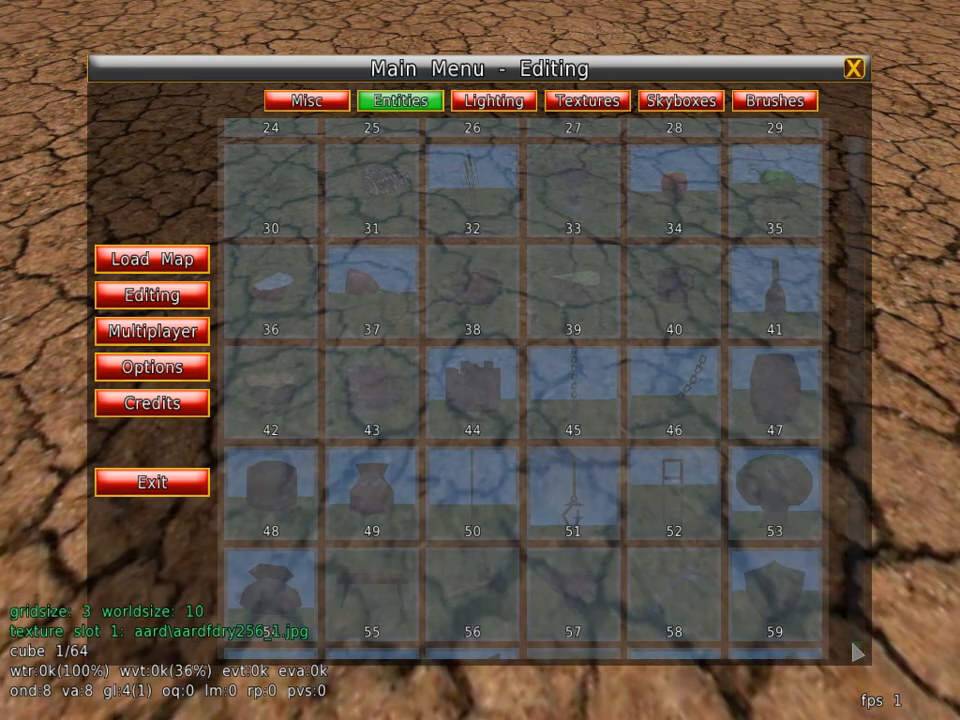
scroll(523, 390, down, 8)
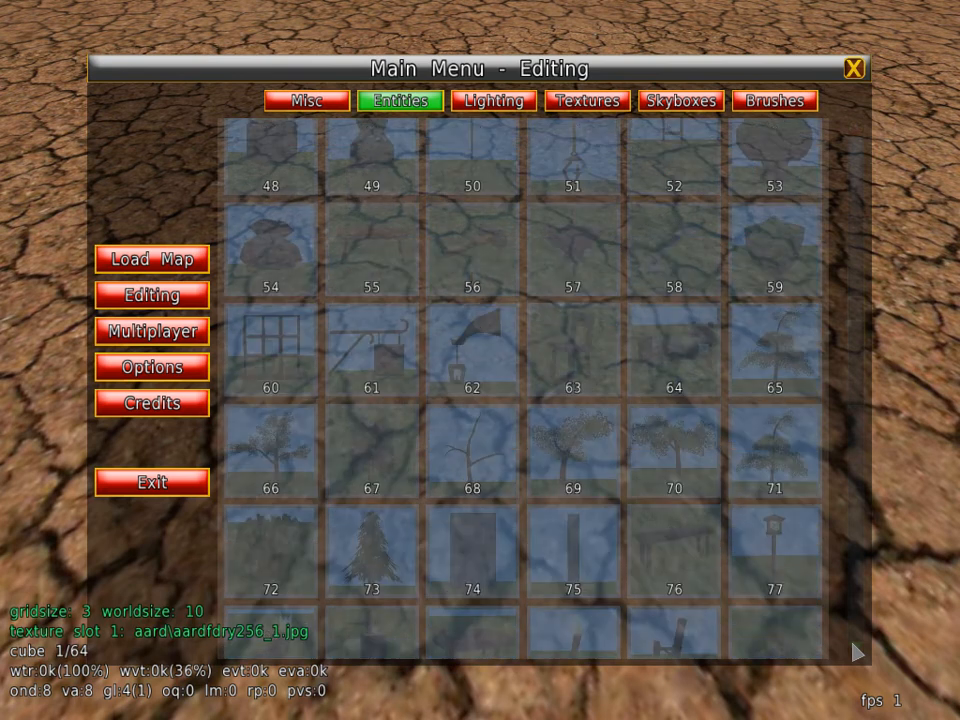
scroll(523, 390, down, 4)
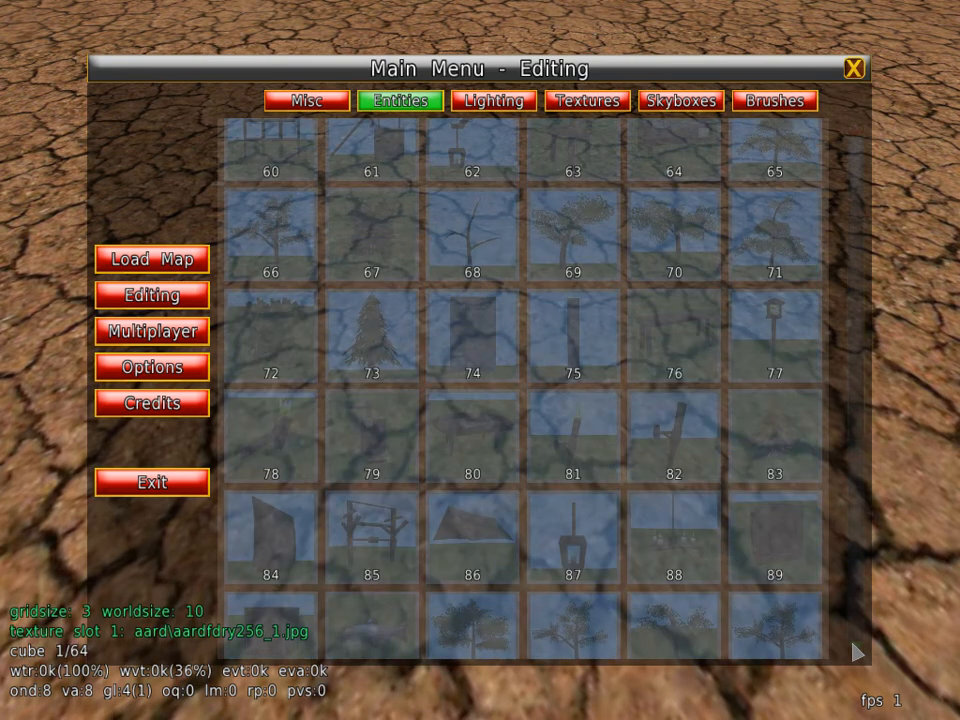
scroll(523, 390, down, 4)
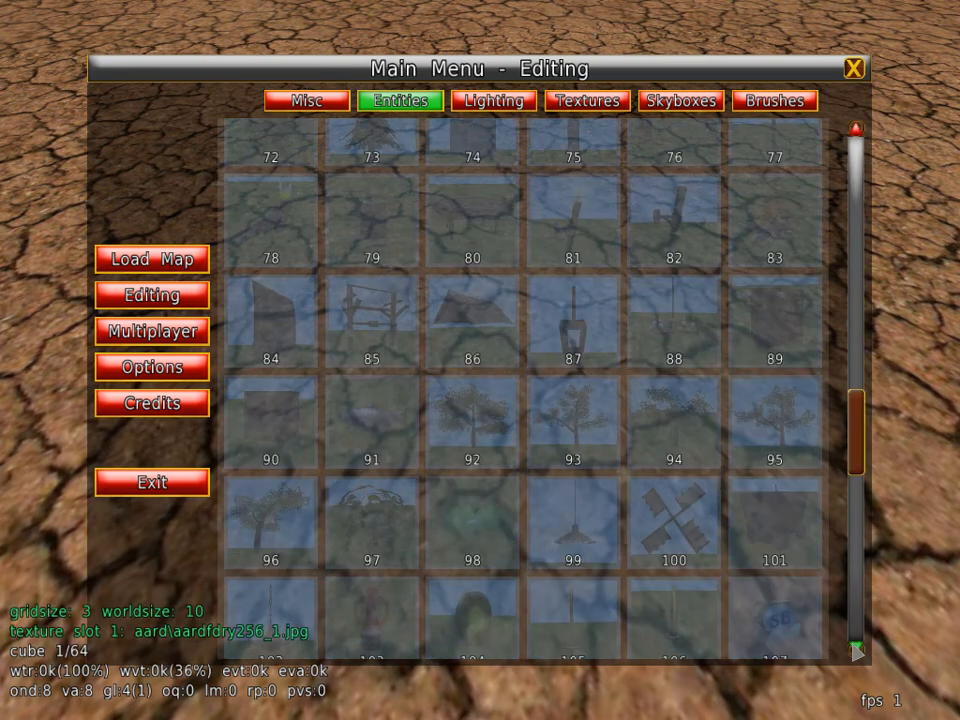
scroll(523, 390, down, 4)
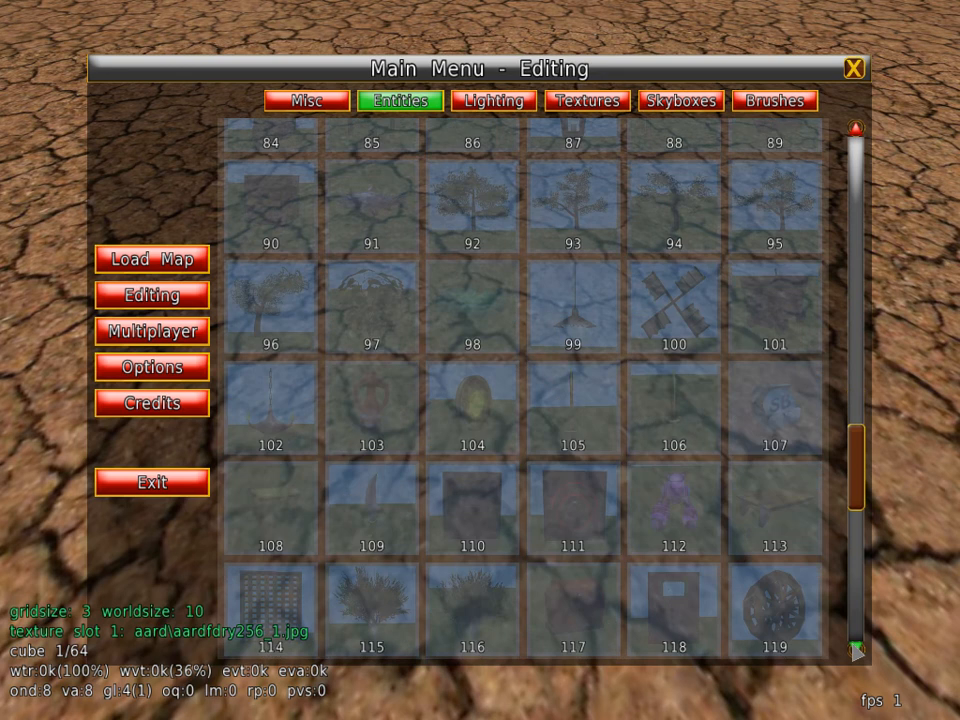
scroll(523, 390, down, 8)
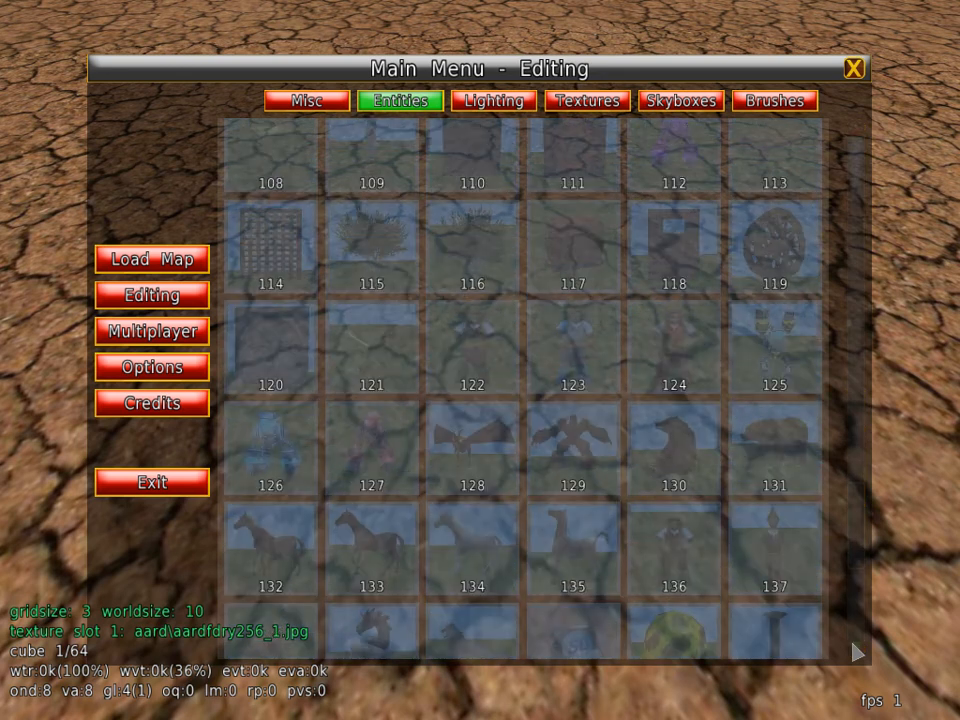
scroll(523, 390, down, 4)
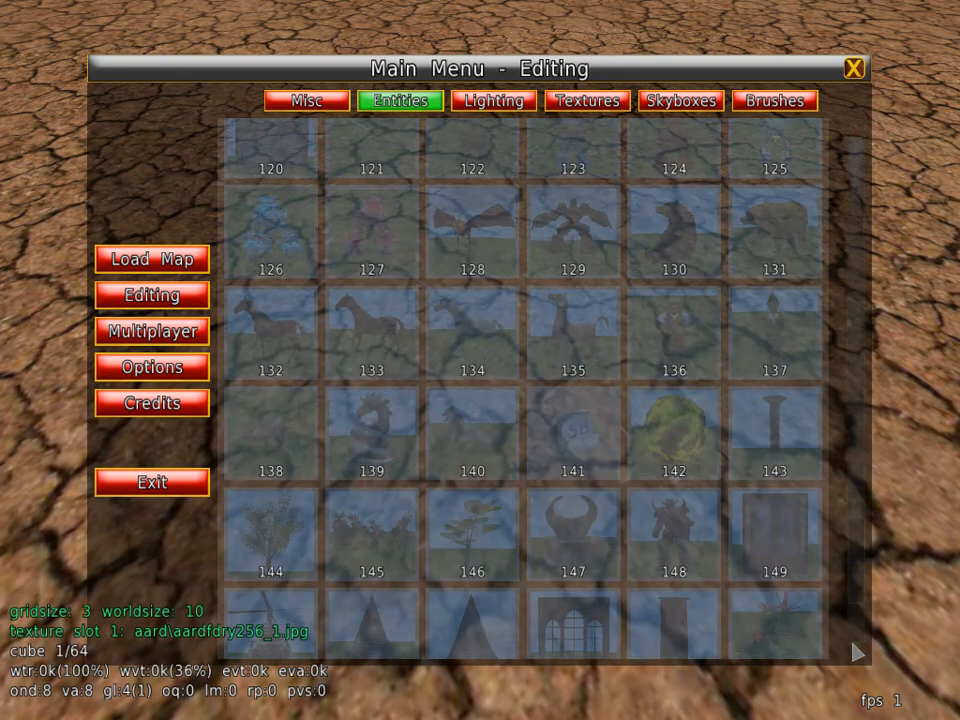
scroll(523, 390, down, 4)
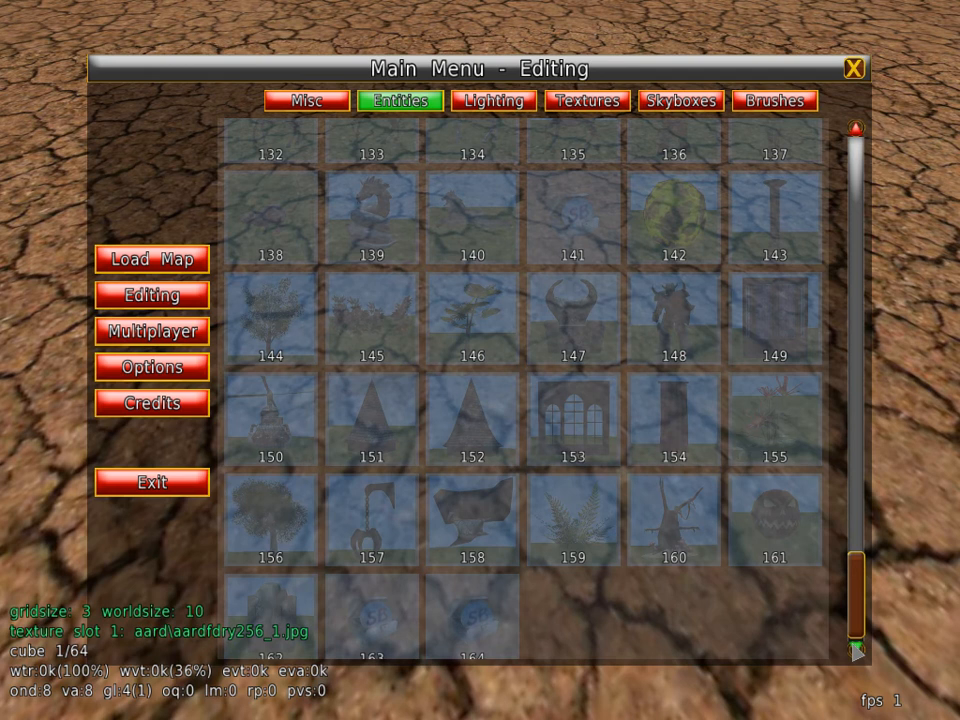
scroll(523, 390, down, 1)
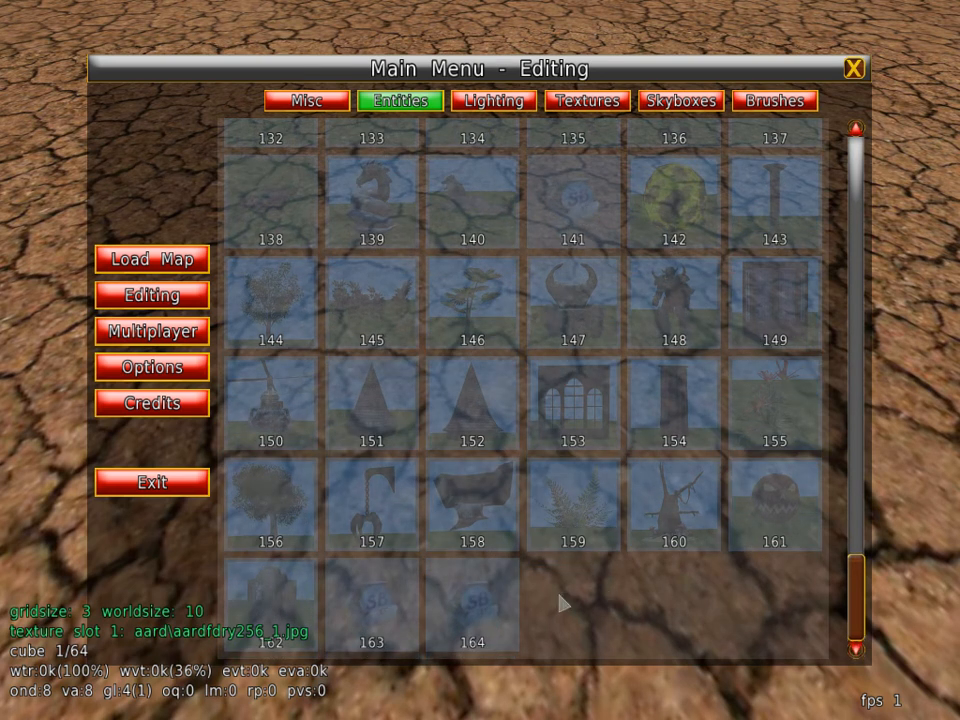
click(465, 604)
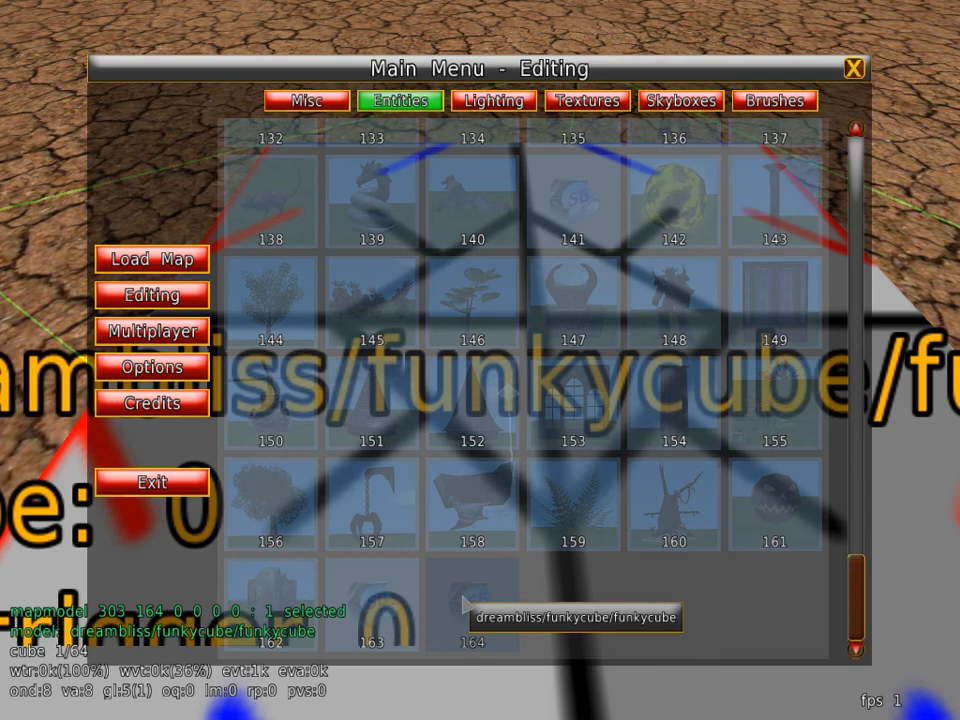
View the placed funkycube model from farther back and open its mapmodel entity properties.
key(Escape)
key(s)
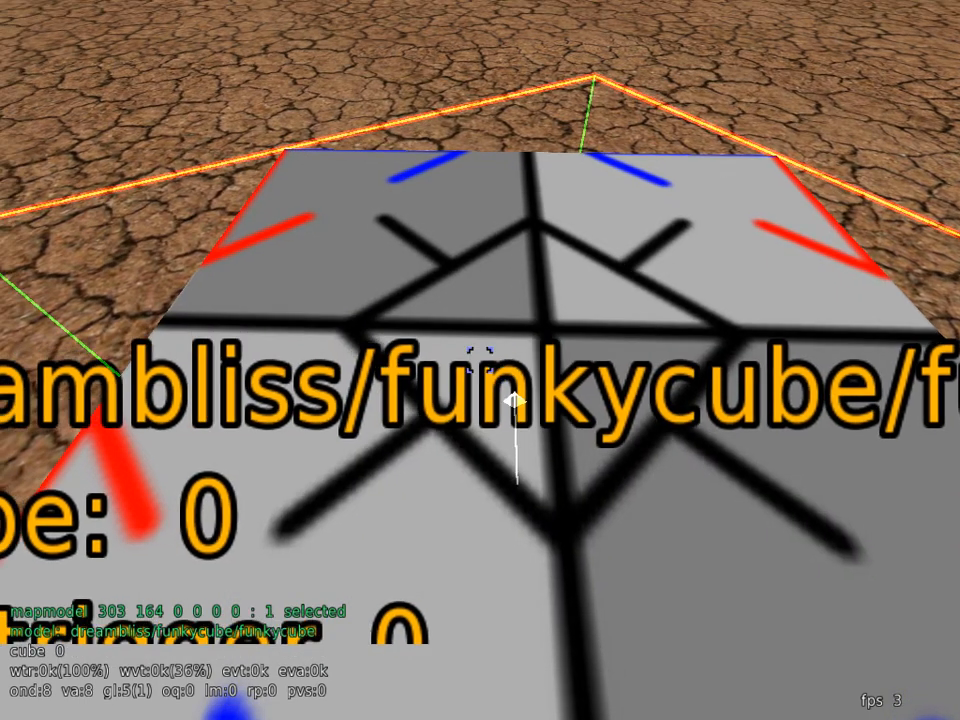
key(w)
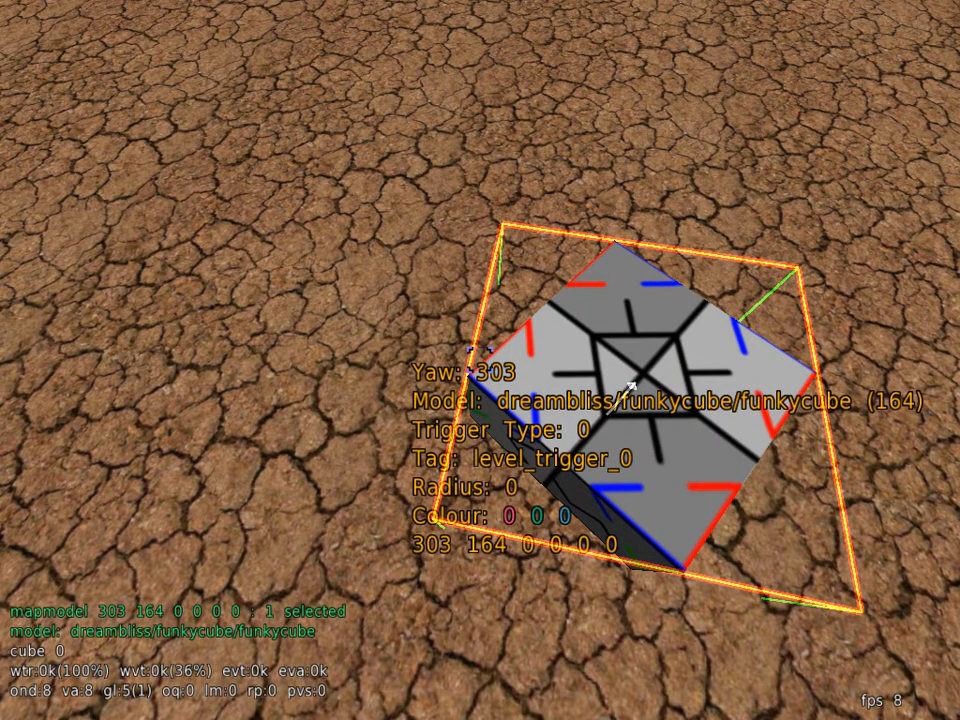
key(Escape)
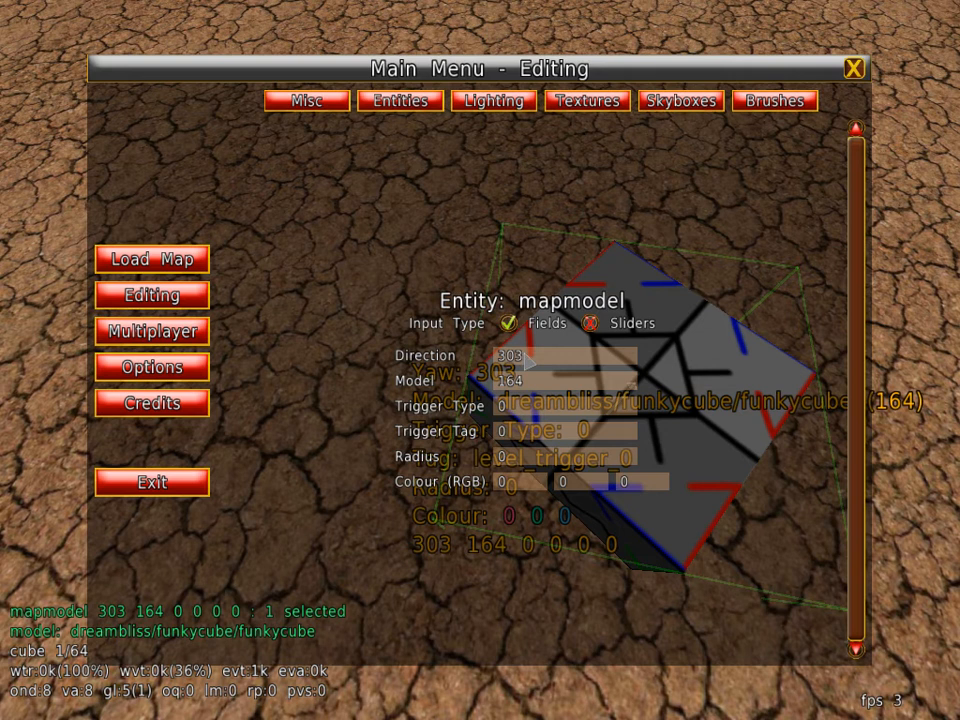
Set the funkycube mapmodel's direction to 0 and close its entity properties.
key(BackSpace)
key(BackSpace)
key(BackSpace)
text(0)
key(Return)
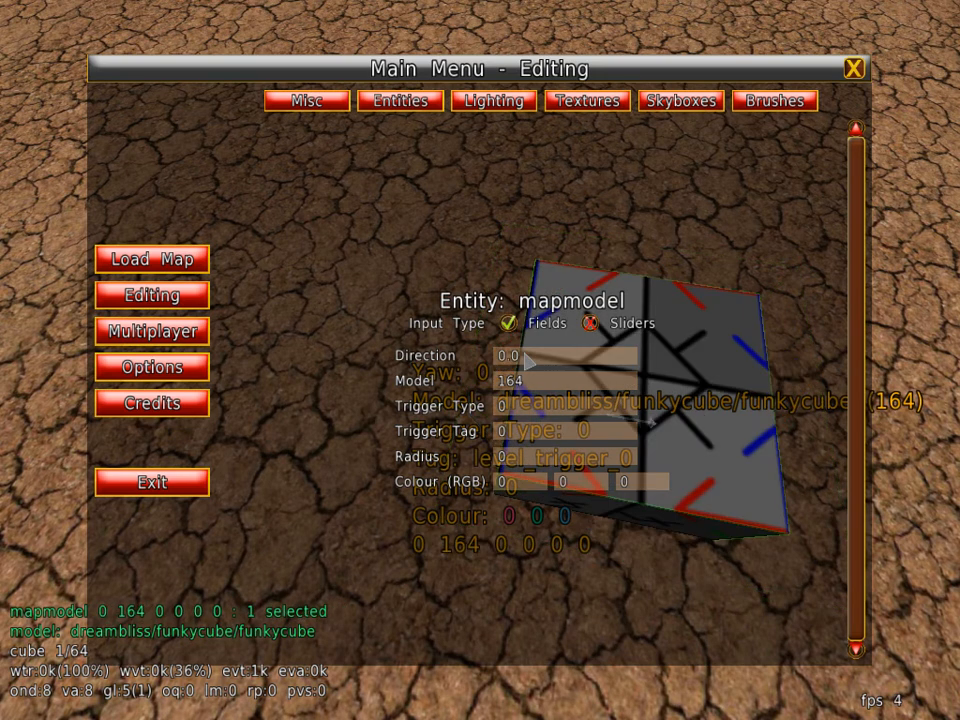
key(Escape)
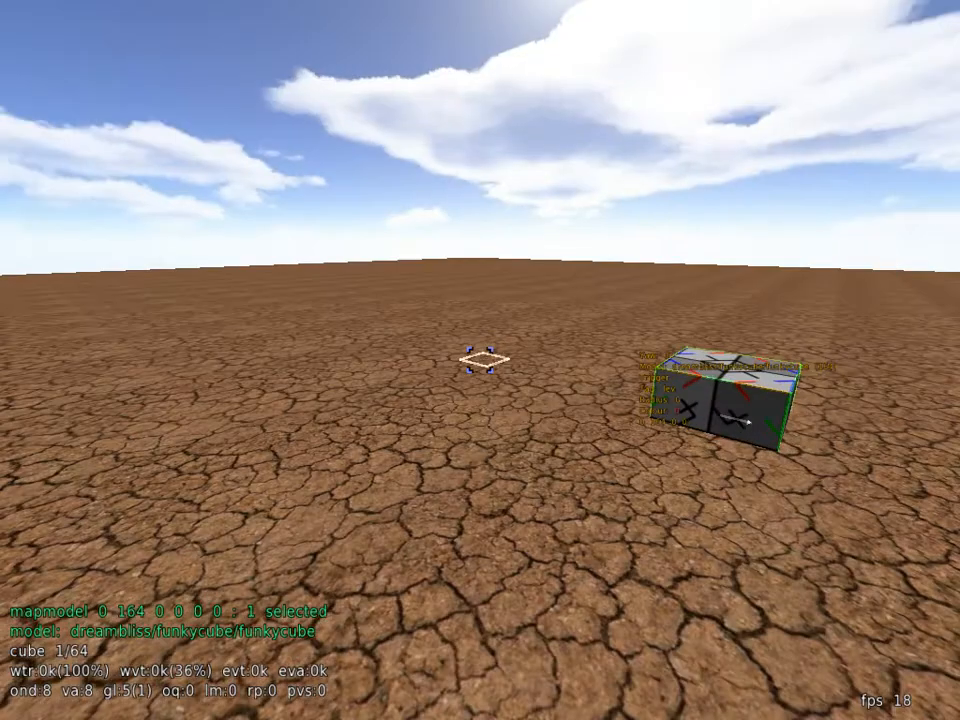
Raise the half-buried funkycube so that it stands fully above the ground.
key(a)
key(w)
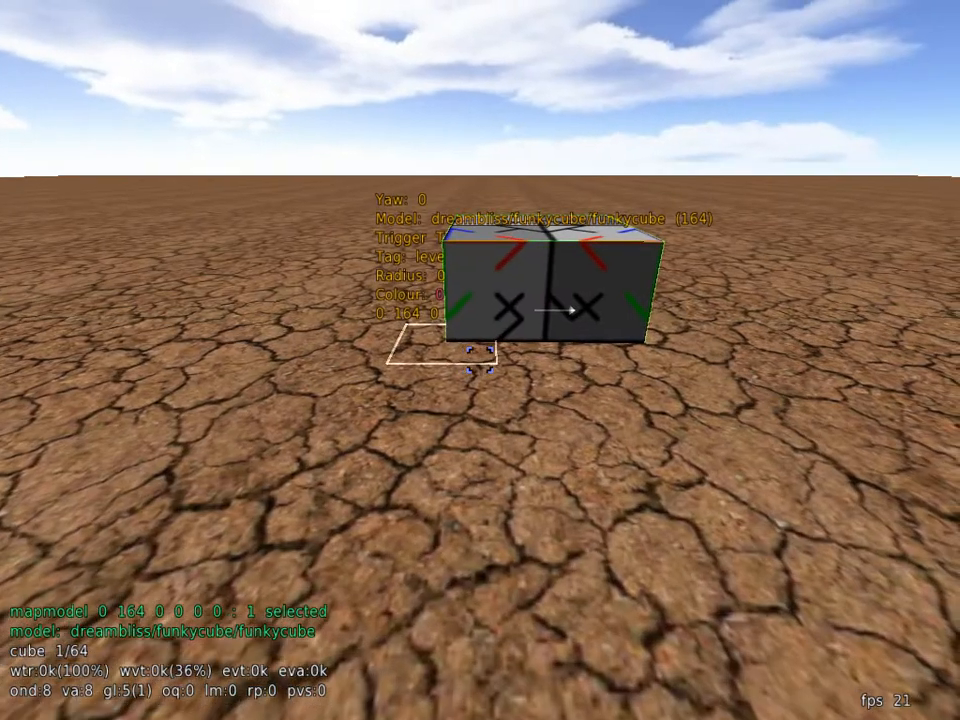
key(w)
key(s)
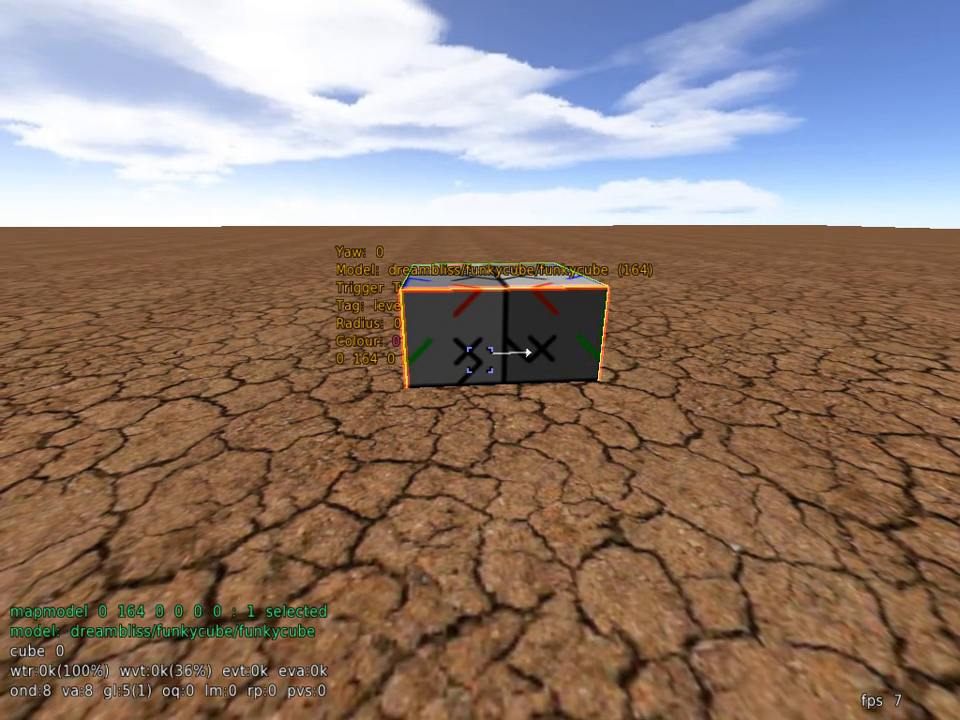
drag(480, 360, 480, 360)
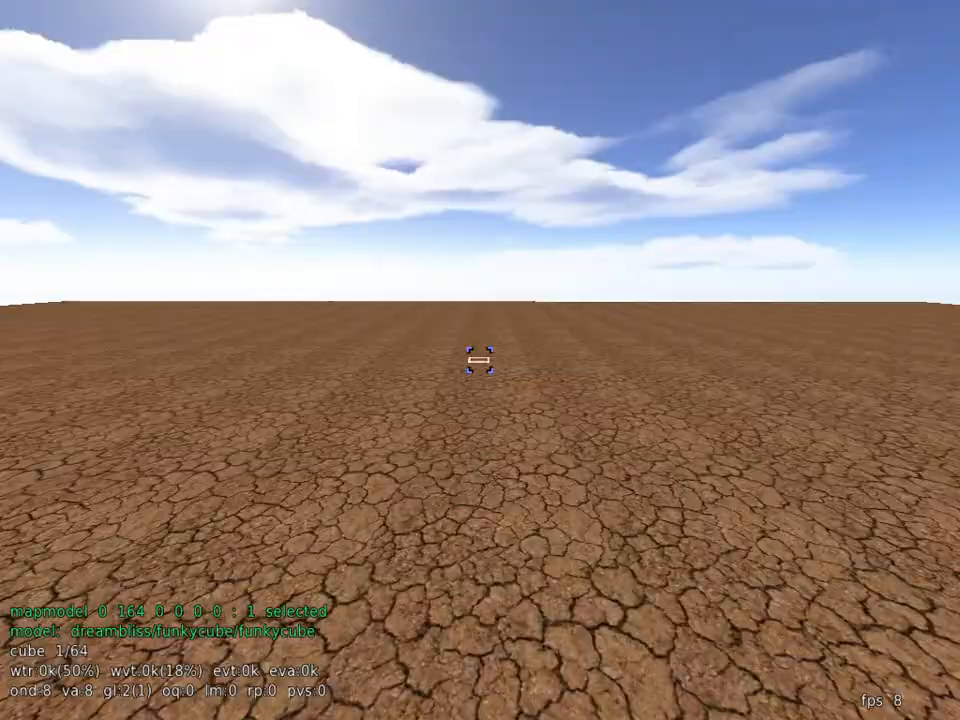
key(w)
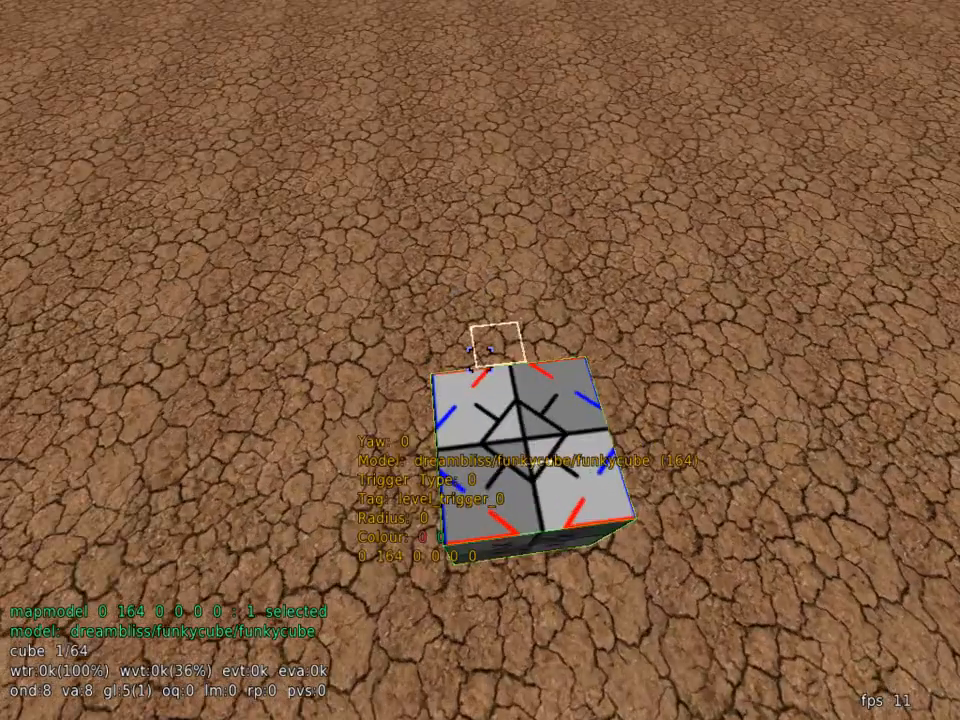
drag(480, 360, 480, 360)
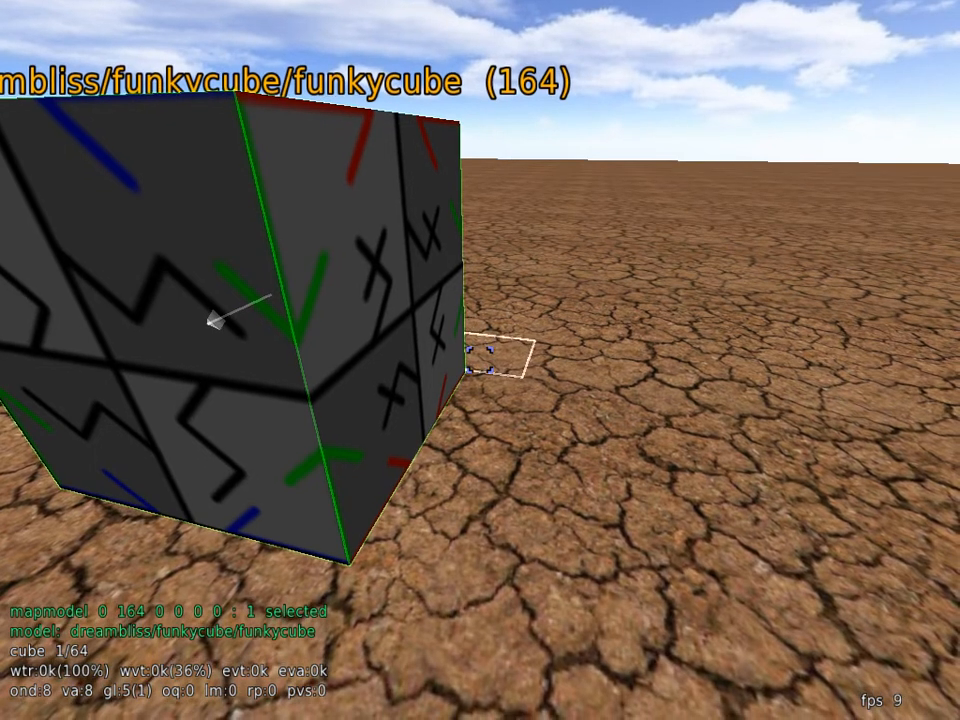
Examine the raised funkycube up close in play mode and return to edit mode.
key(e)
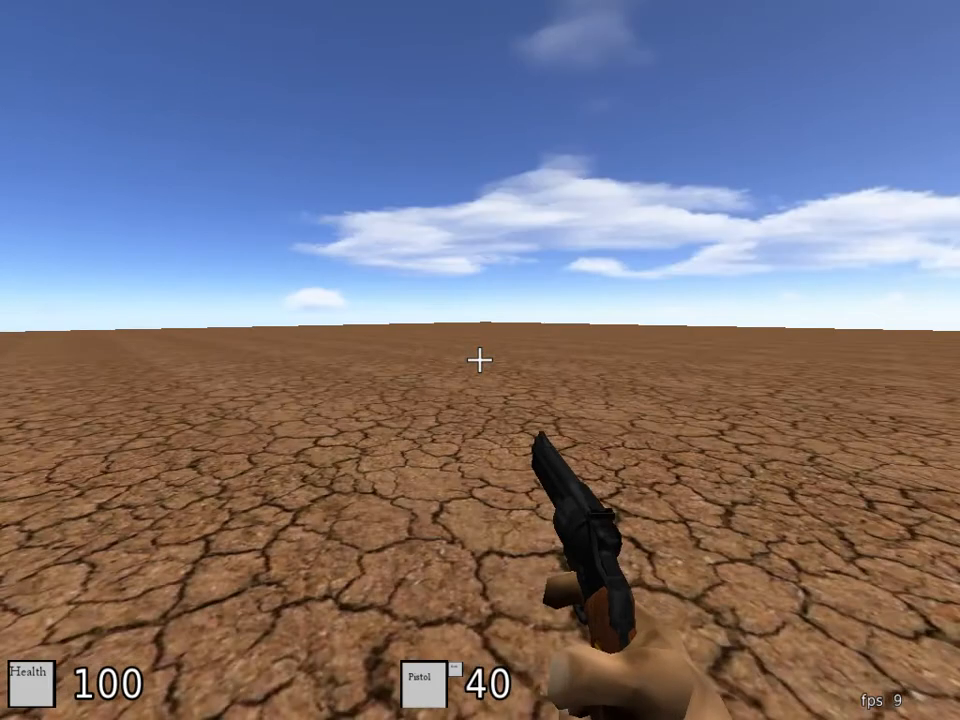
key(w)
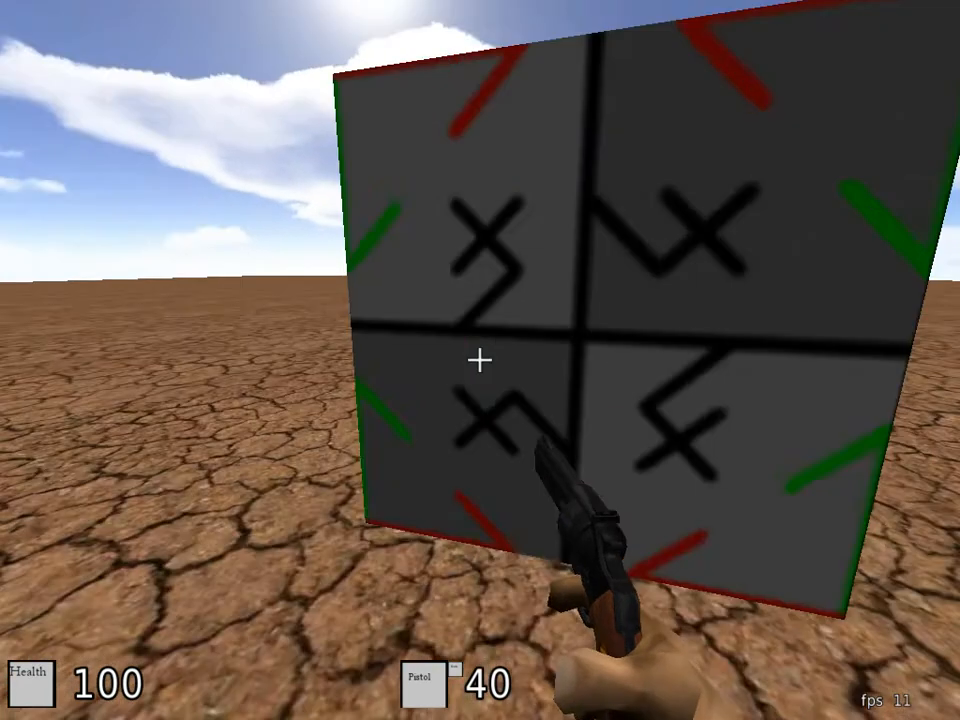
key(w)
key(s)
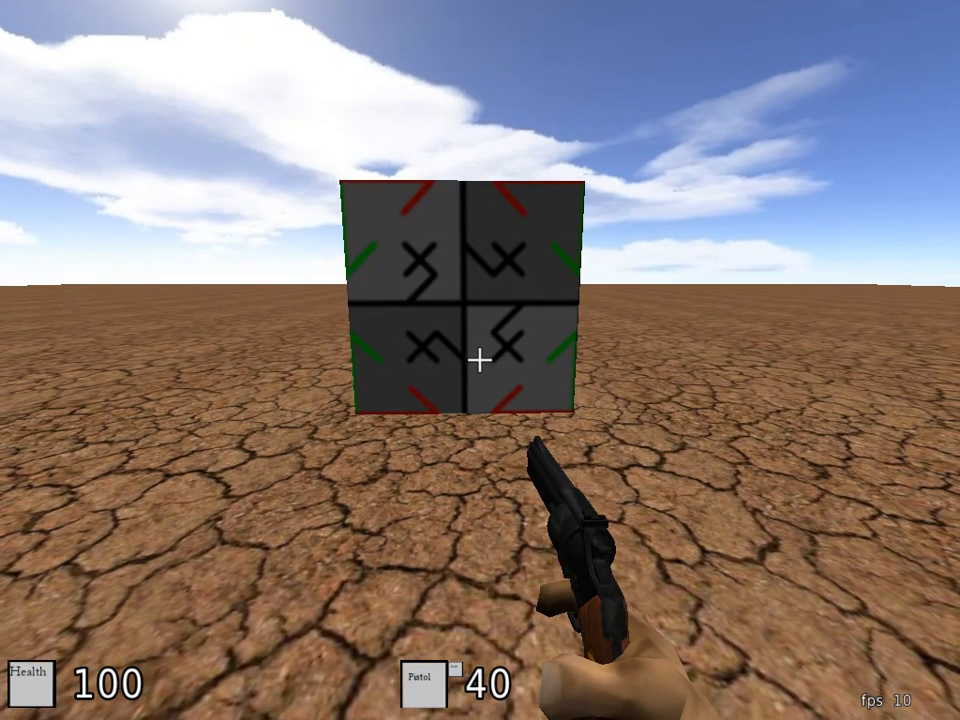
key(e)
key(w)
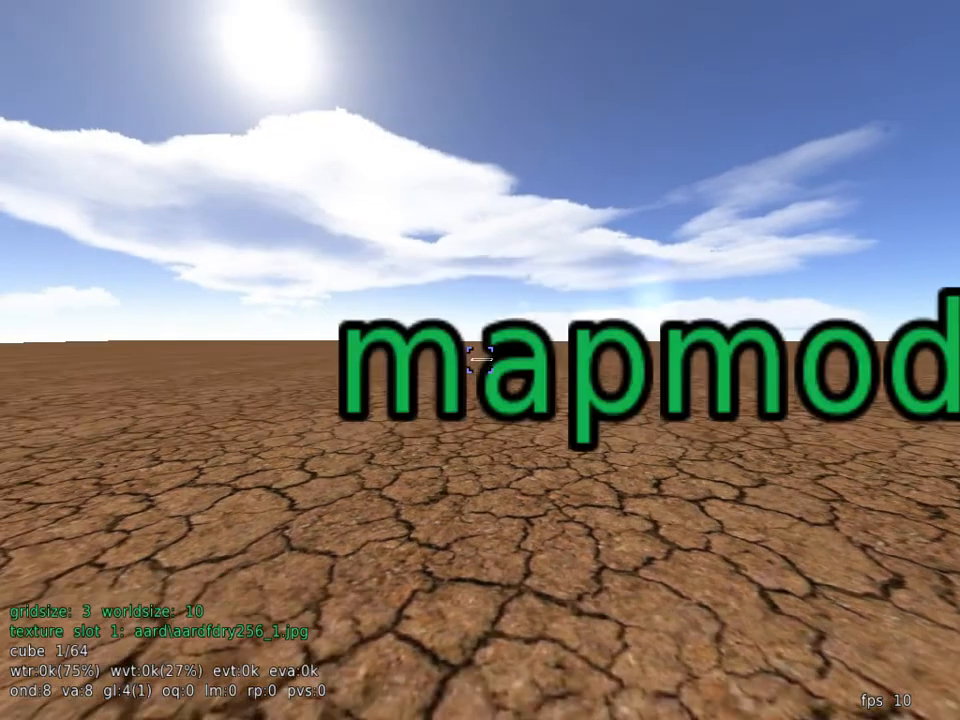
key(s)
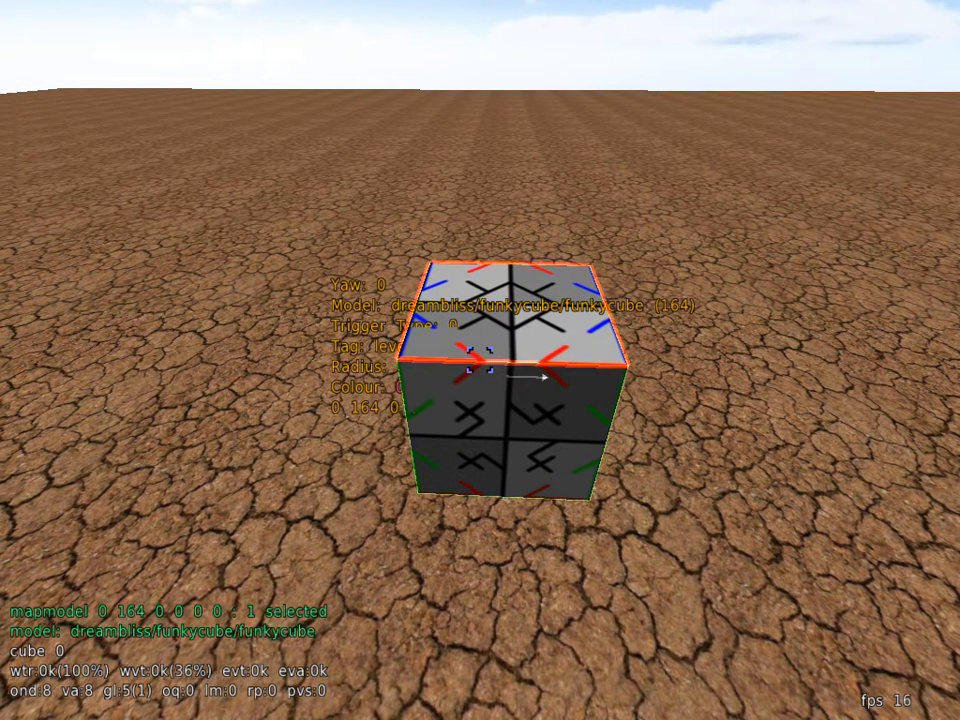
Rotate the funkycube back and forth in 15-degree increments, finishing at a yaw of 270.
key(a)
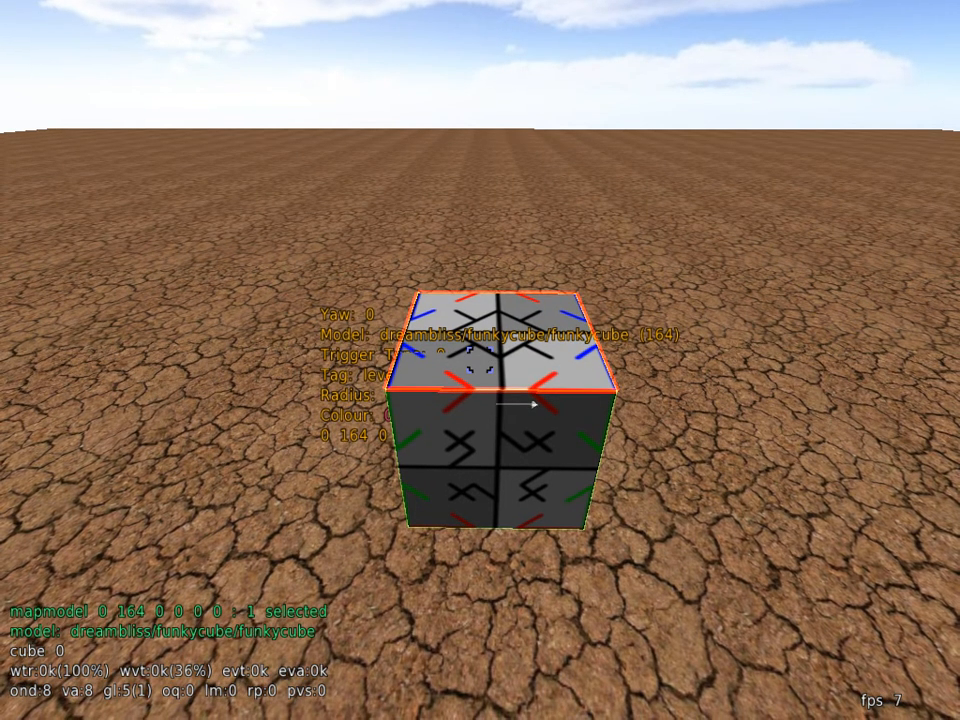
drag(479, 359, 479, 368)
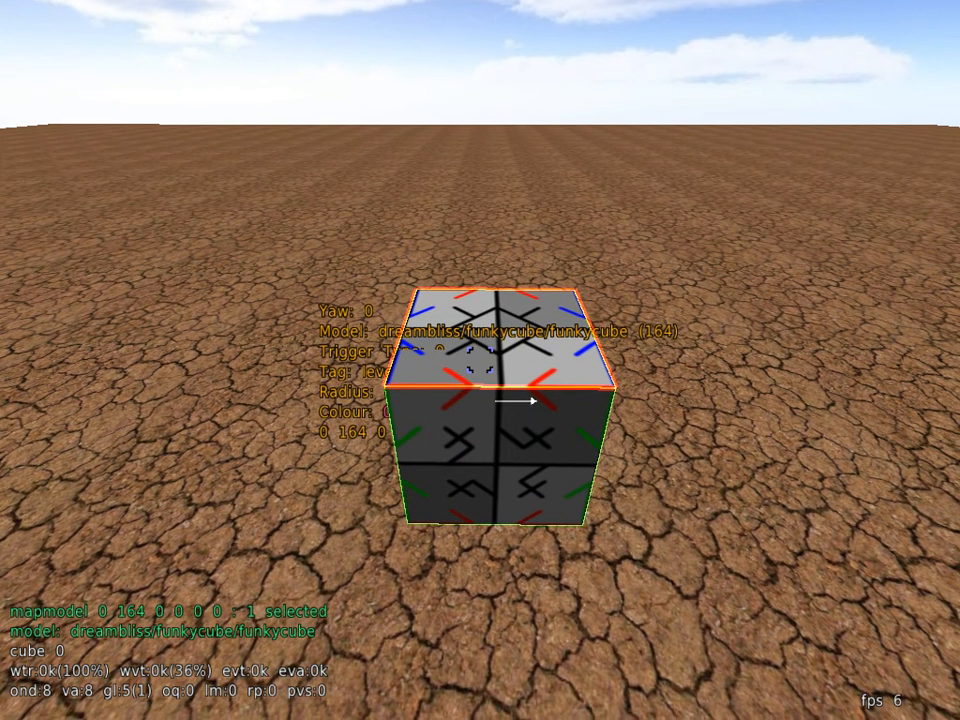
scroll(479, 359, up, 1)
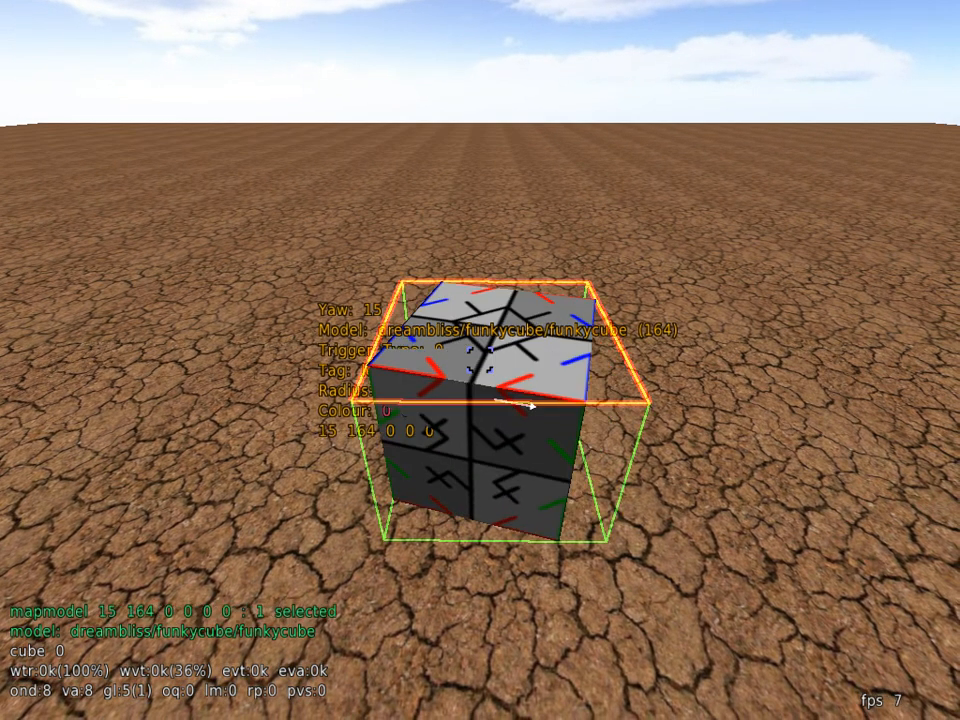
scroll(480, 360, up, 5)
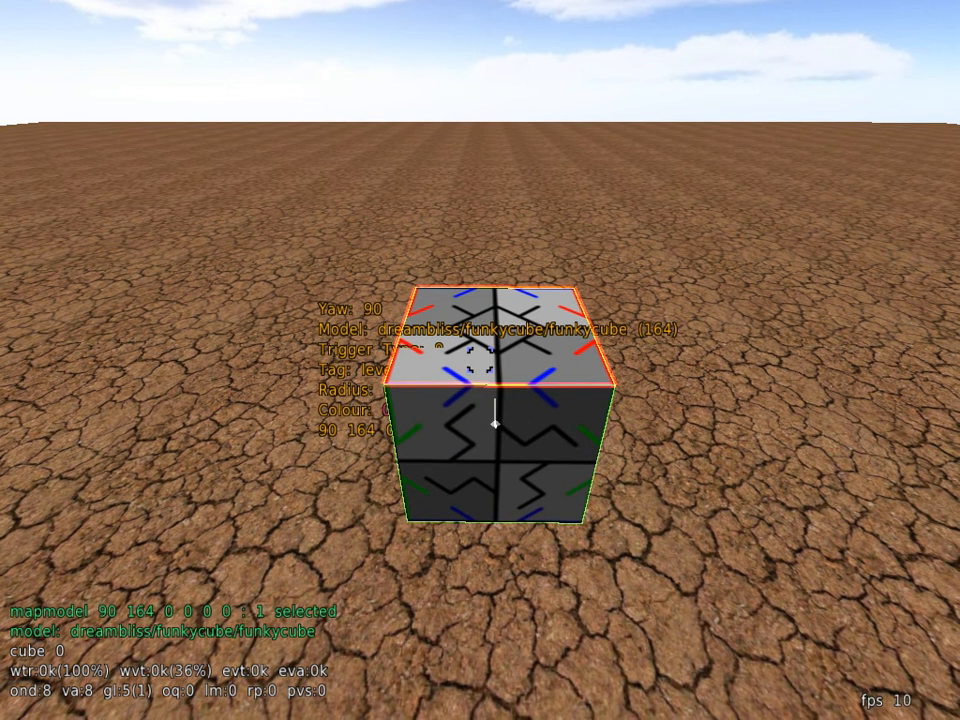
scroll(495, 424, down, 4)
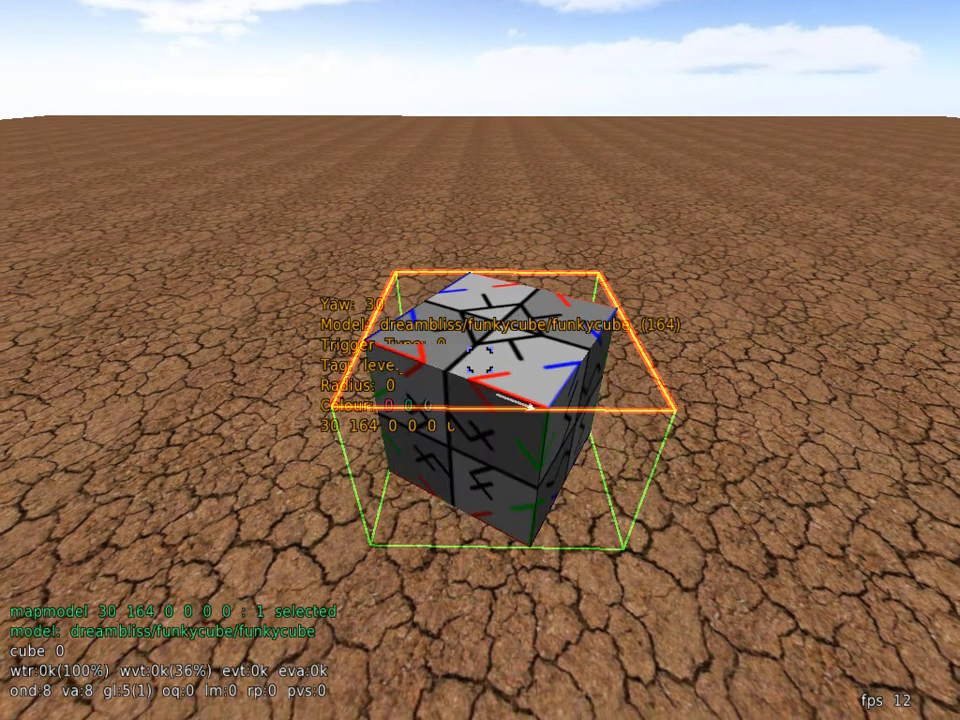
scroll(530, 407, down, 4)
scroll(535, 398, up, 2)
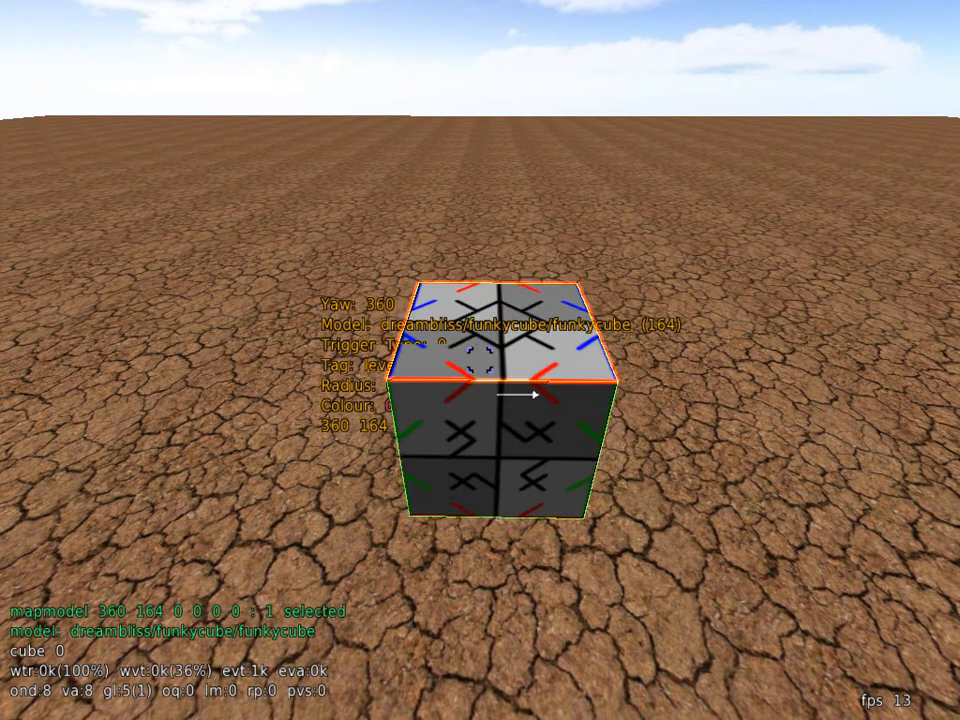
scroll(477, 359, down, 4)
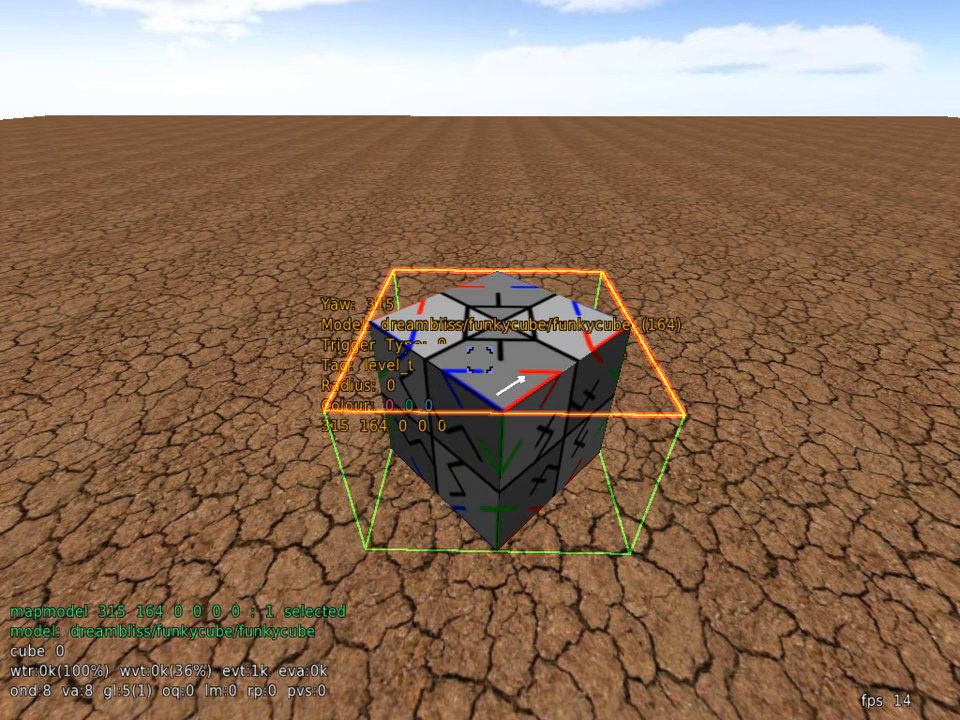
scroll(505, 376, down, 3)
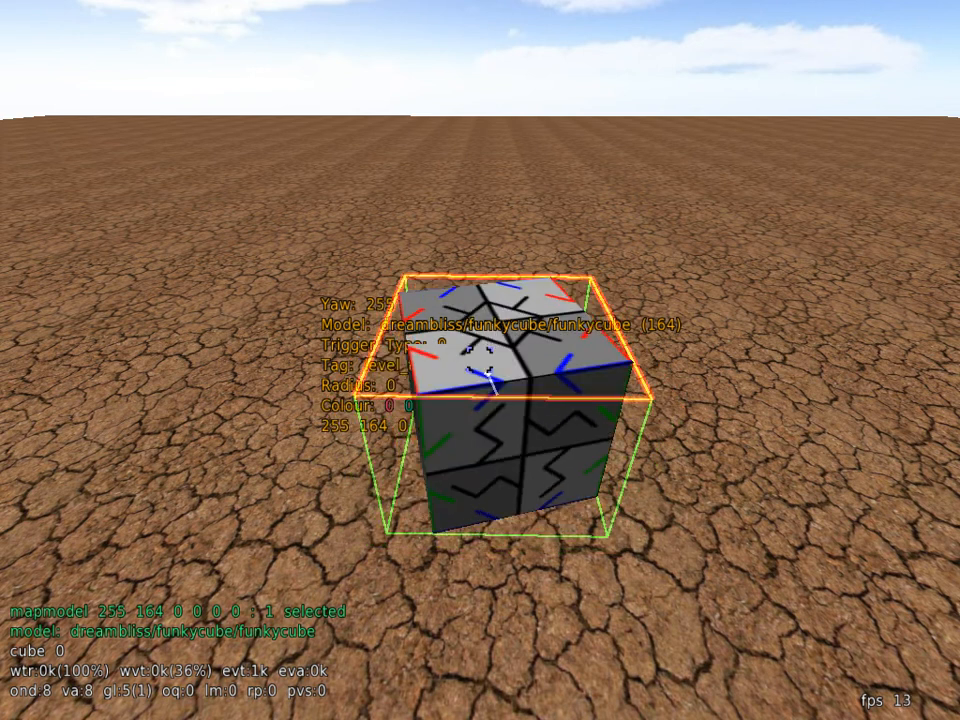
scroll(495, 372, up, 1)
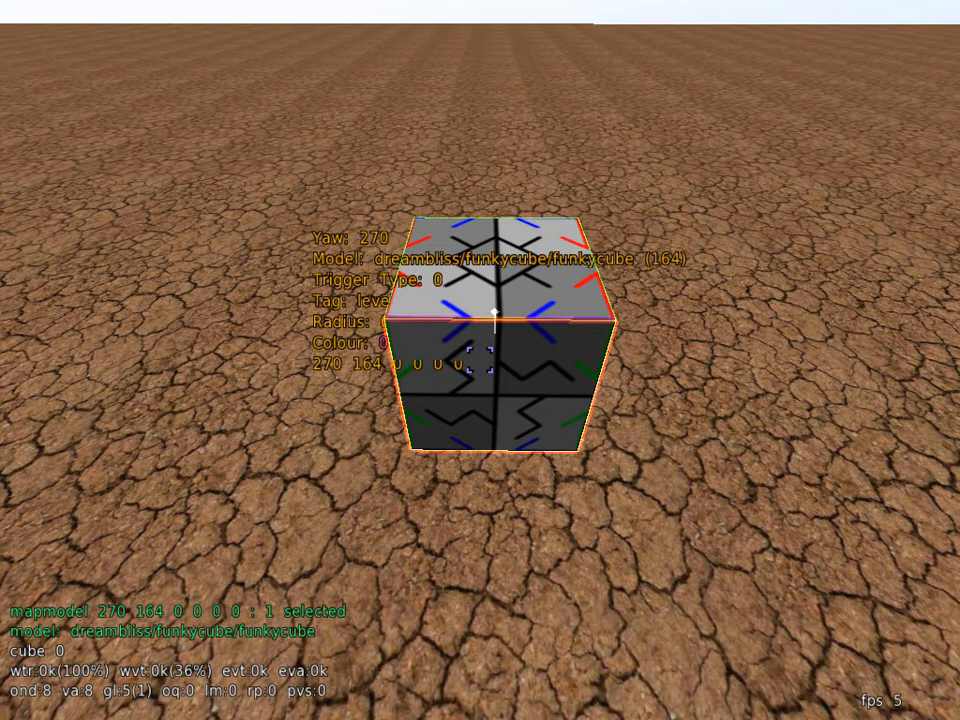
Turn the funkycube back to a yaw of 0.
click(480, 360)
scroll(480, 360, up, 7)
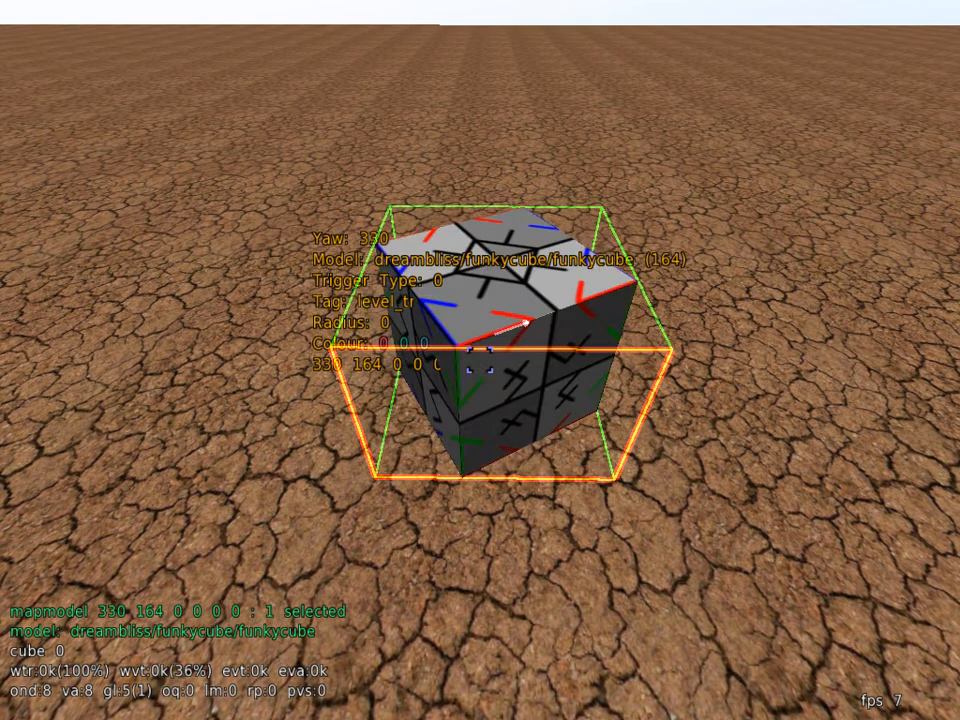
scroll(480, 360, down, 1)
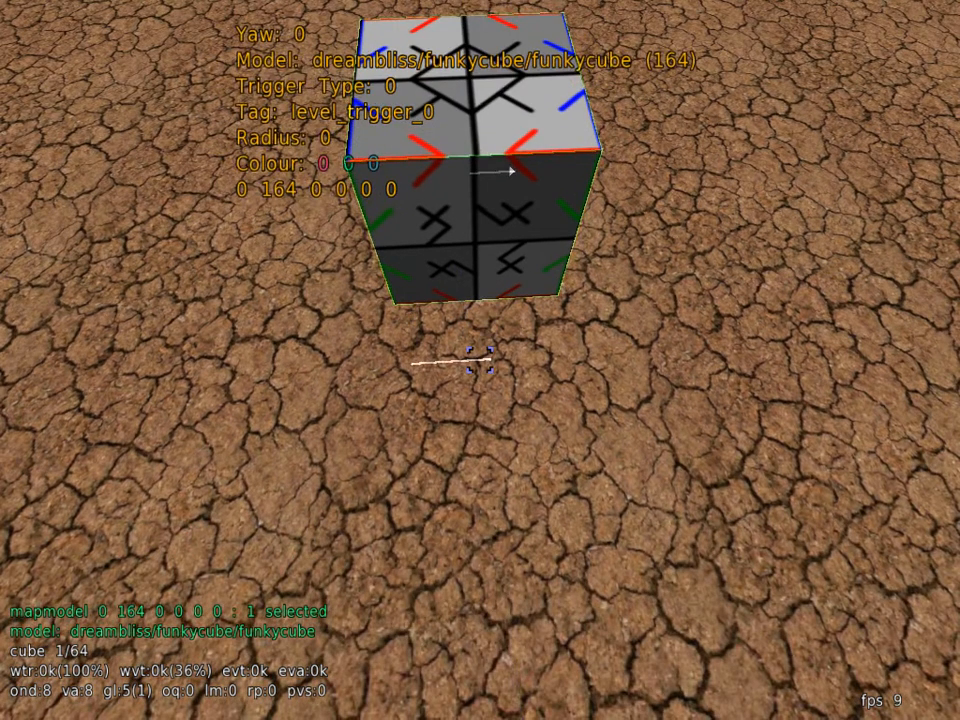
Select a ground cube beside the funkycube and reduce the editing grid size to 1.
click(480, 360)
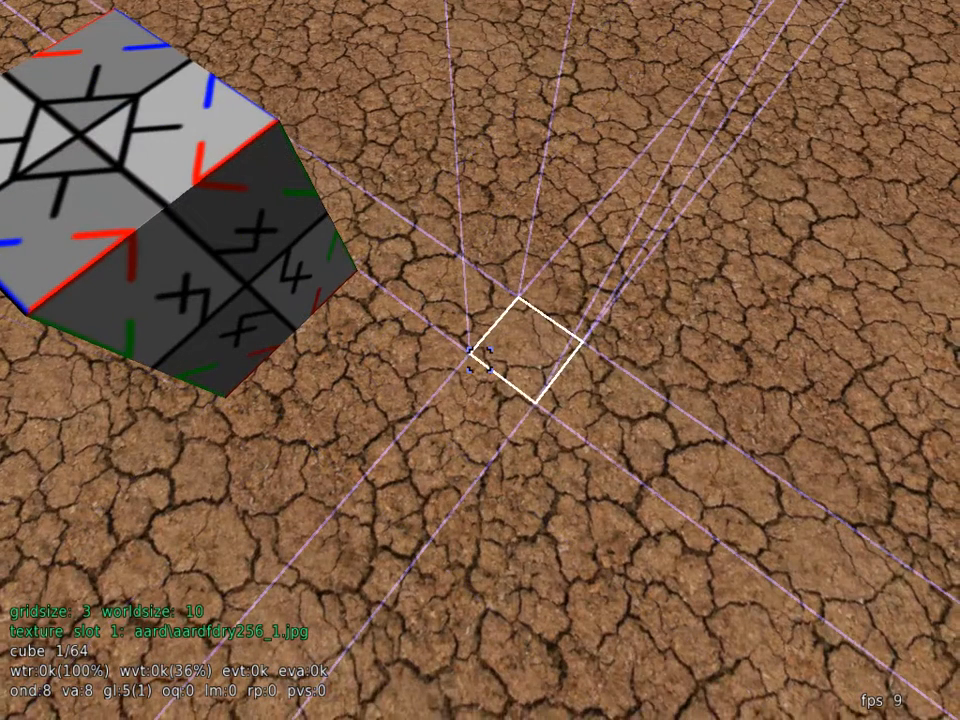
click(480, 360)
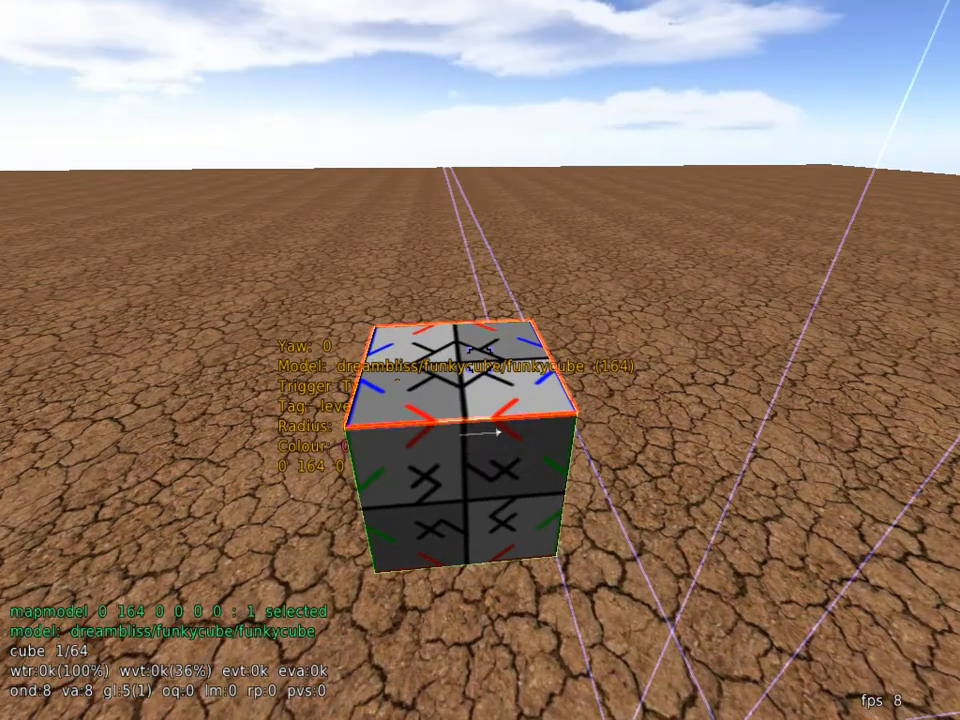
scroll(480, 360, down, 1)
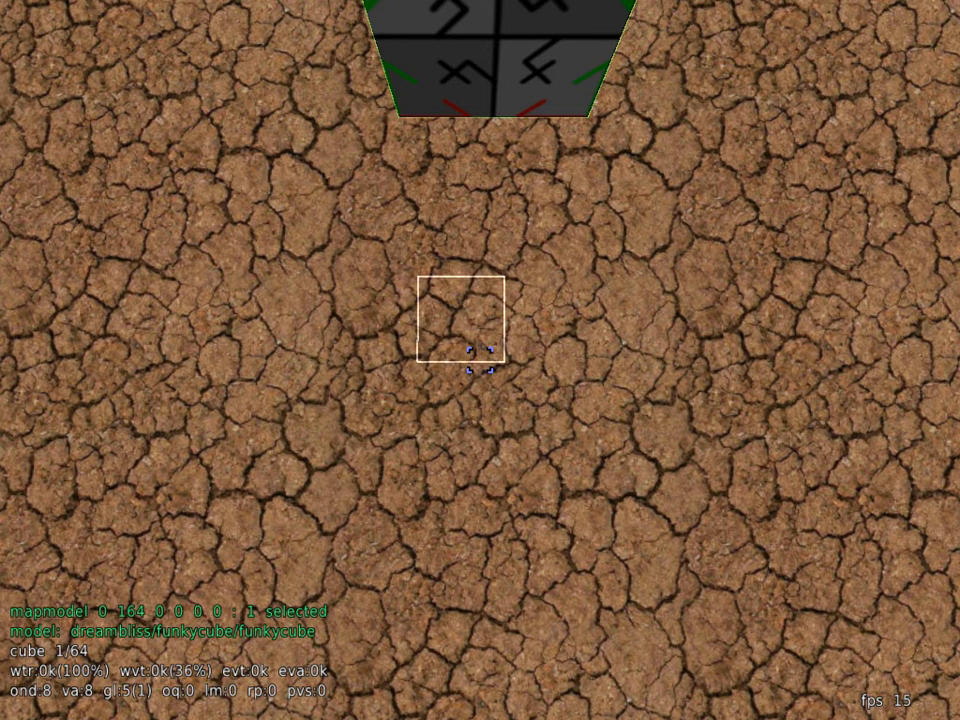
scroll(480, 360, up, 1)
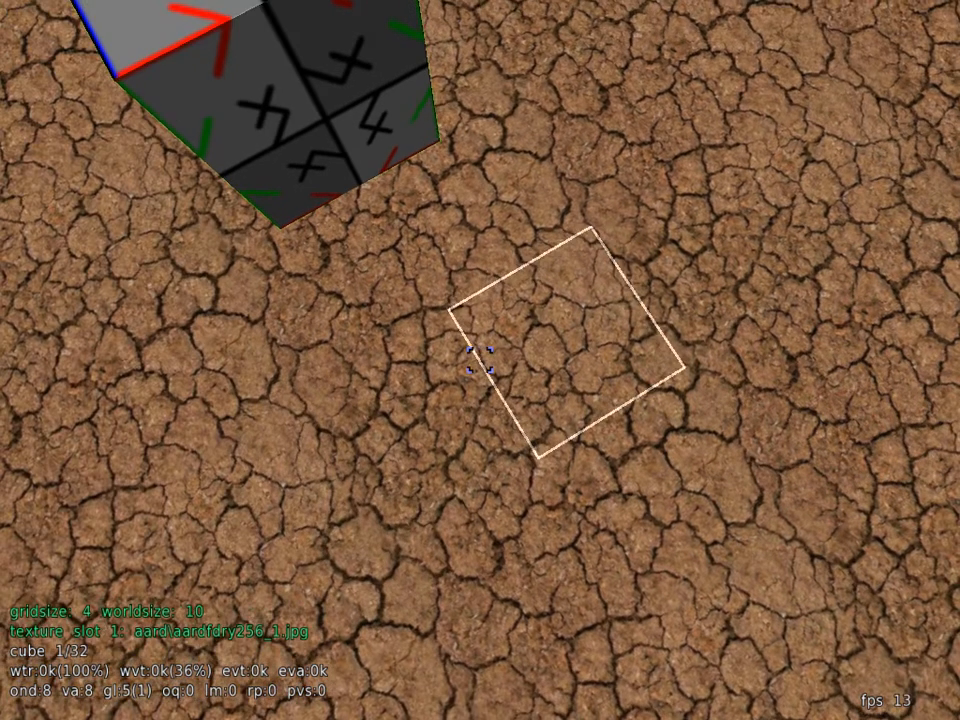
scroll(480, 360, down, 5)
scroll(481, 357, up, 1)
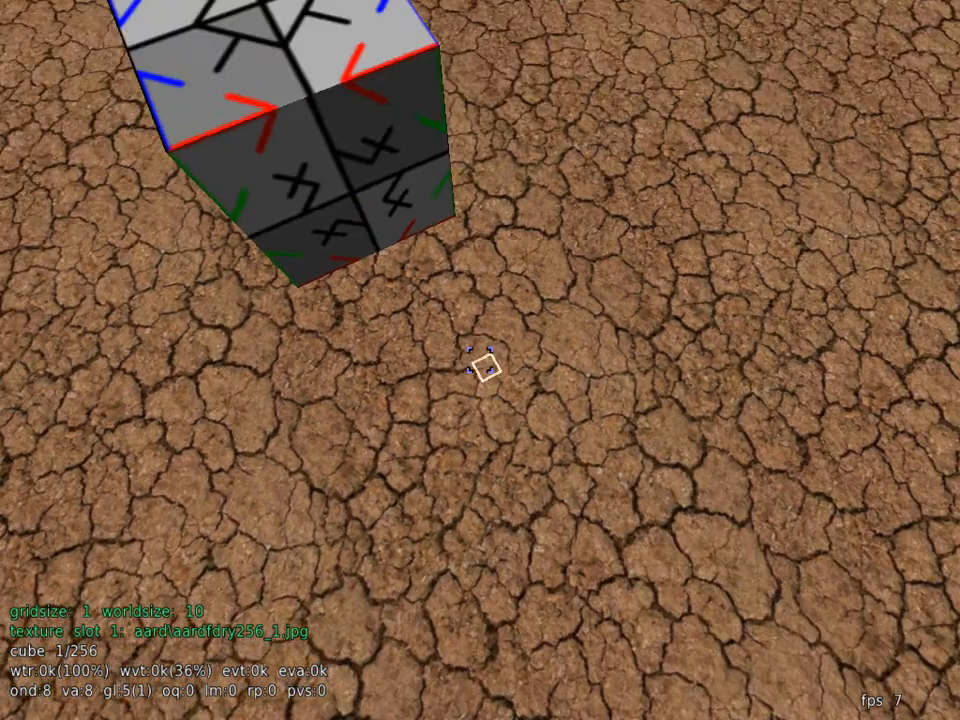
Fine-tune the funkycube's height on the finer grid so that its base rests on the ground.
key(w)
key(s)
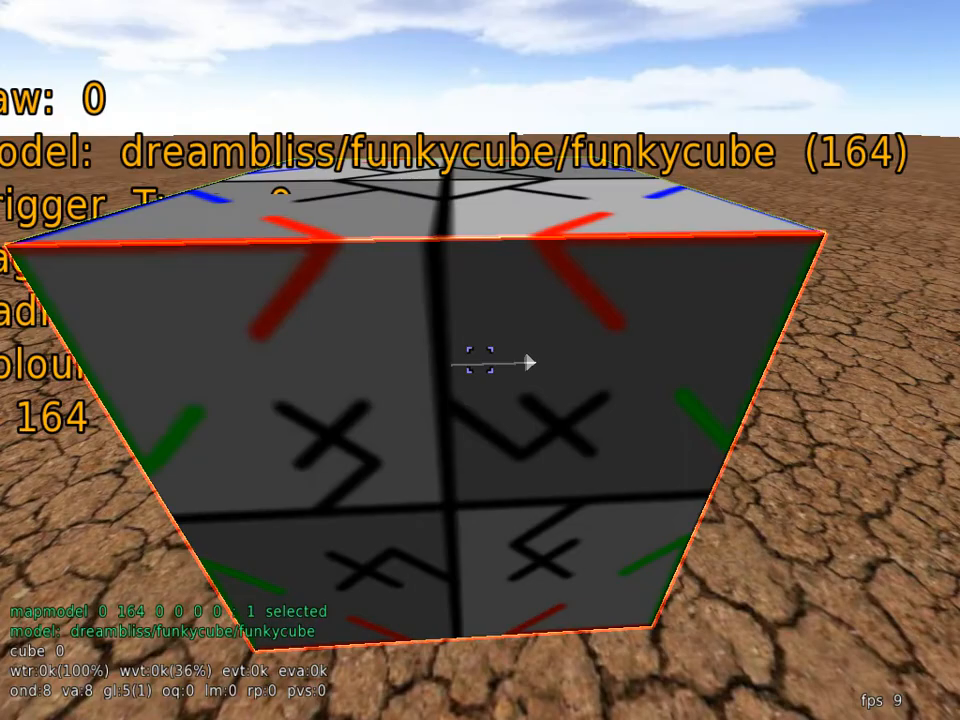
key(s)
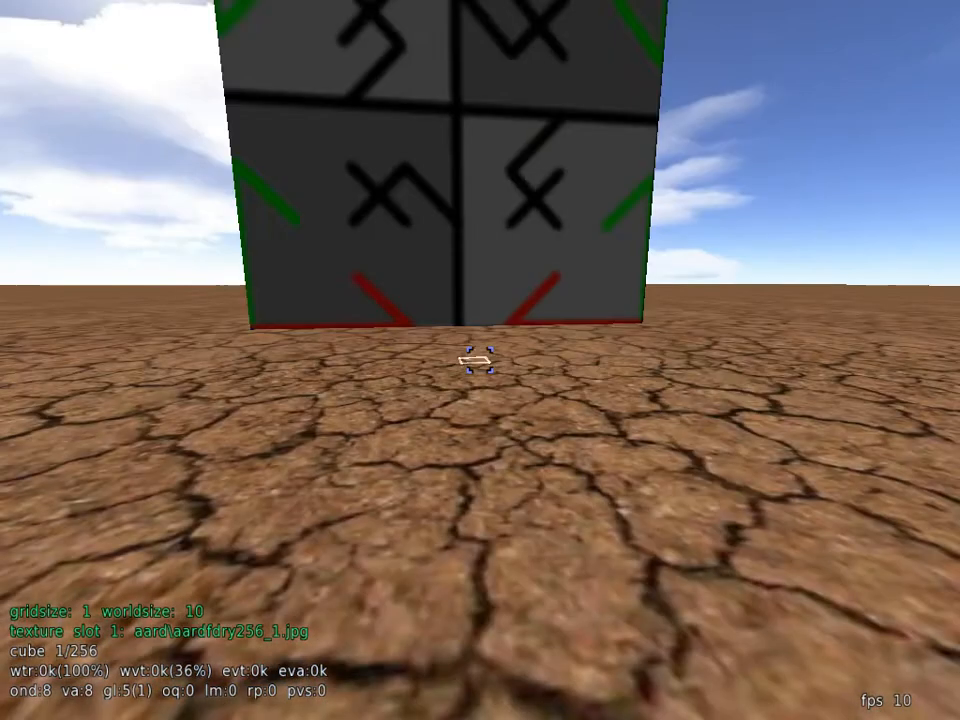
key(w)
key(w)
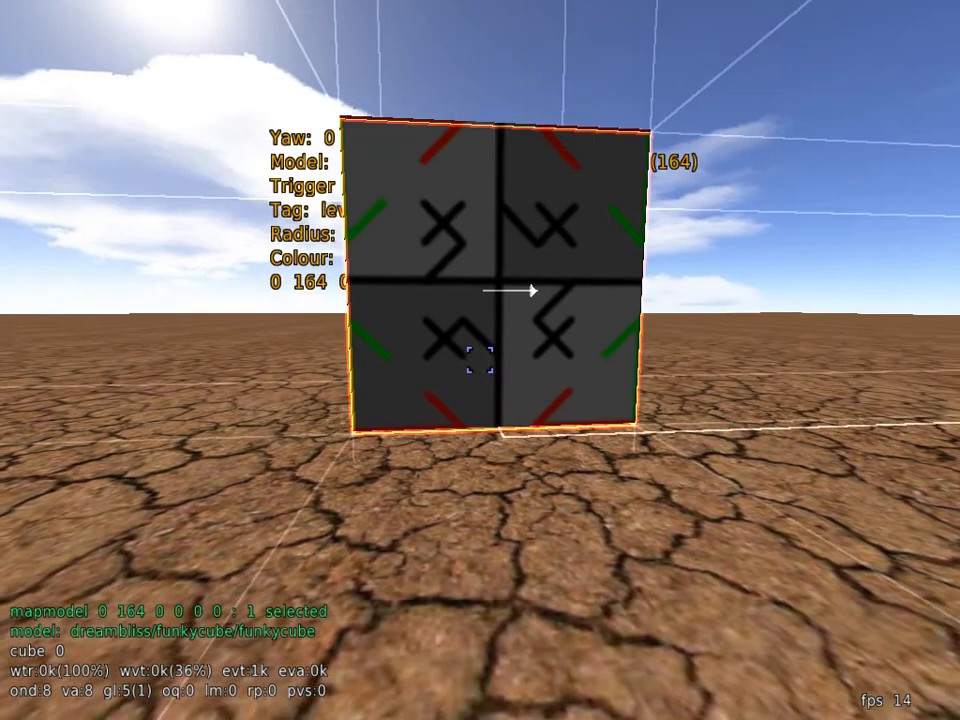
drag(480, 360, 480, 420)
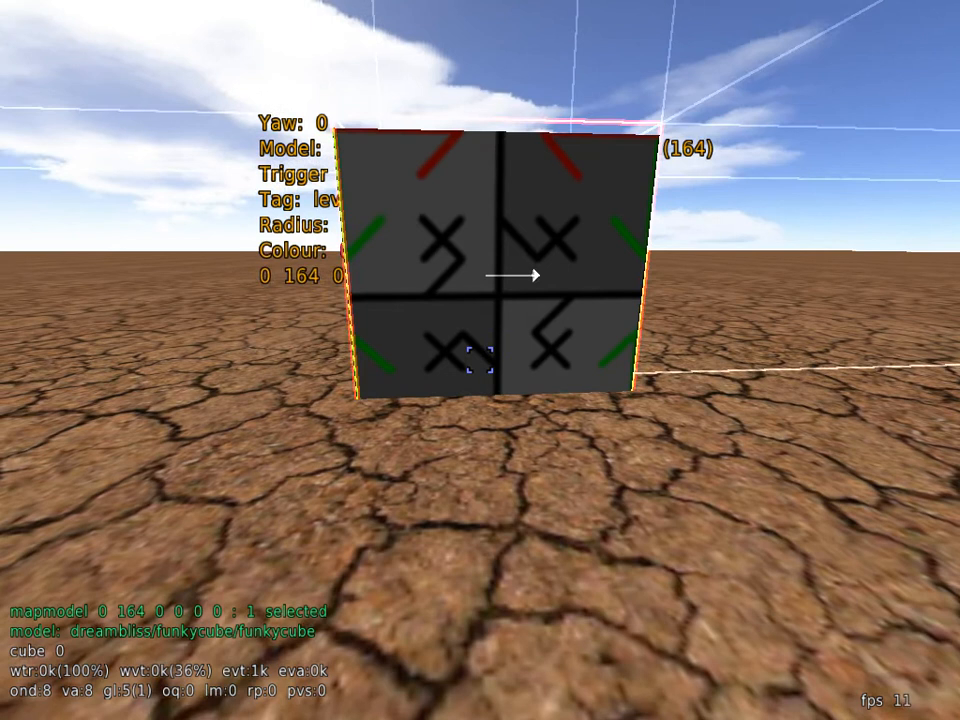
mouse_move(480, 360)
mouse_down()
mouse_move(480, 310)
mouse_move(480, 378)
mouse_move(480, 355)
mouse_up()
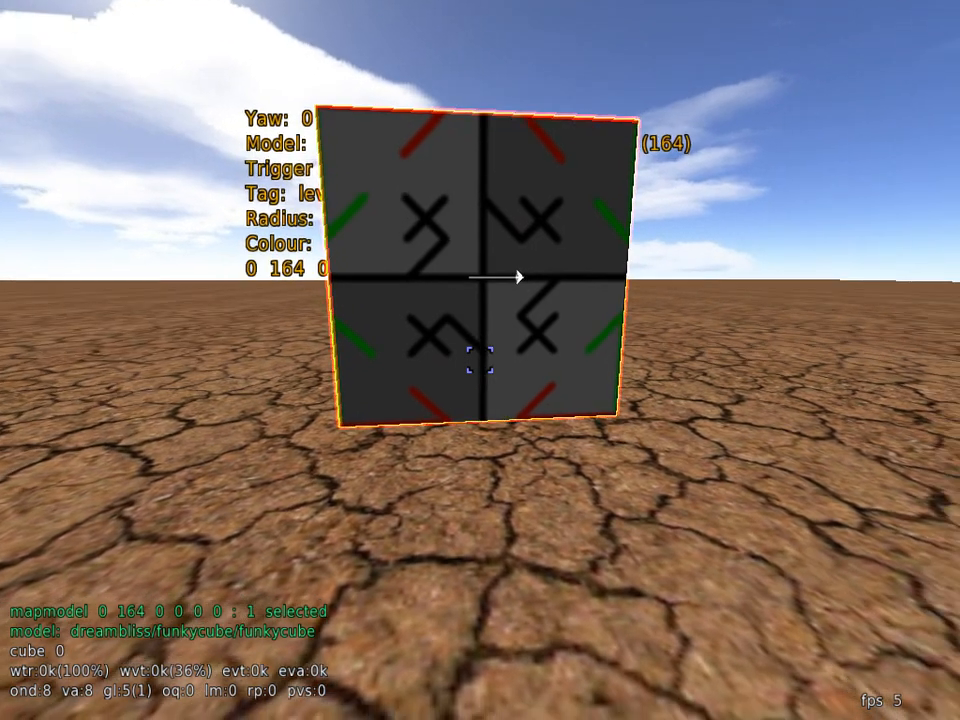
key(w)
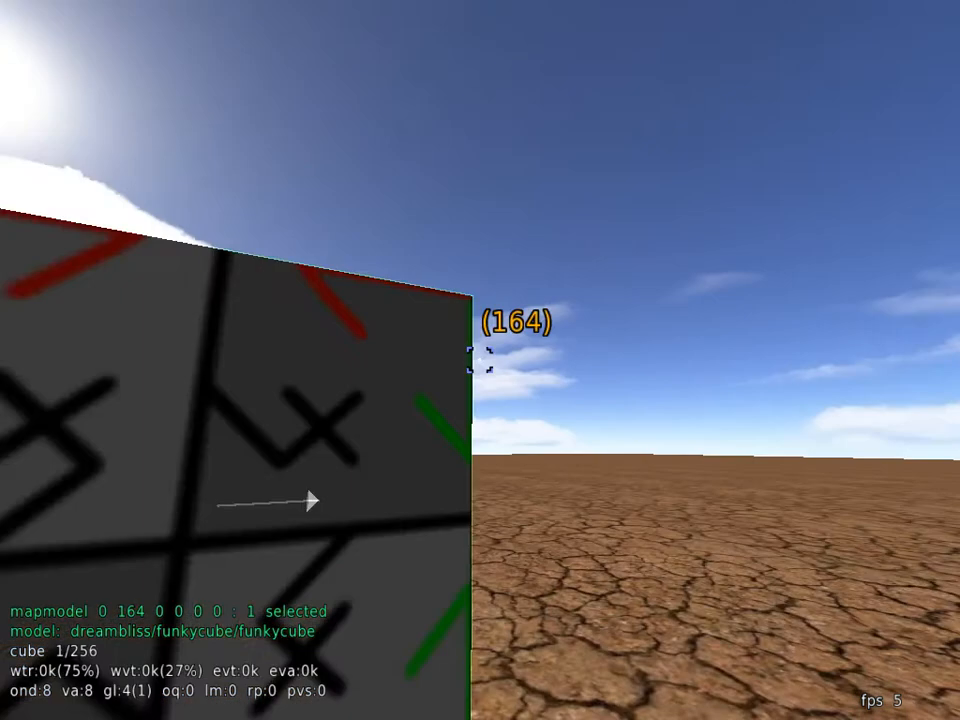
key(s)
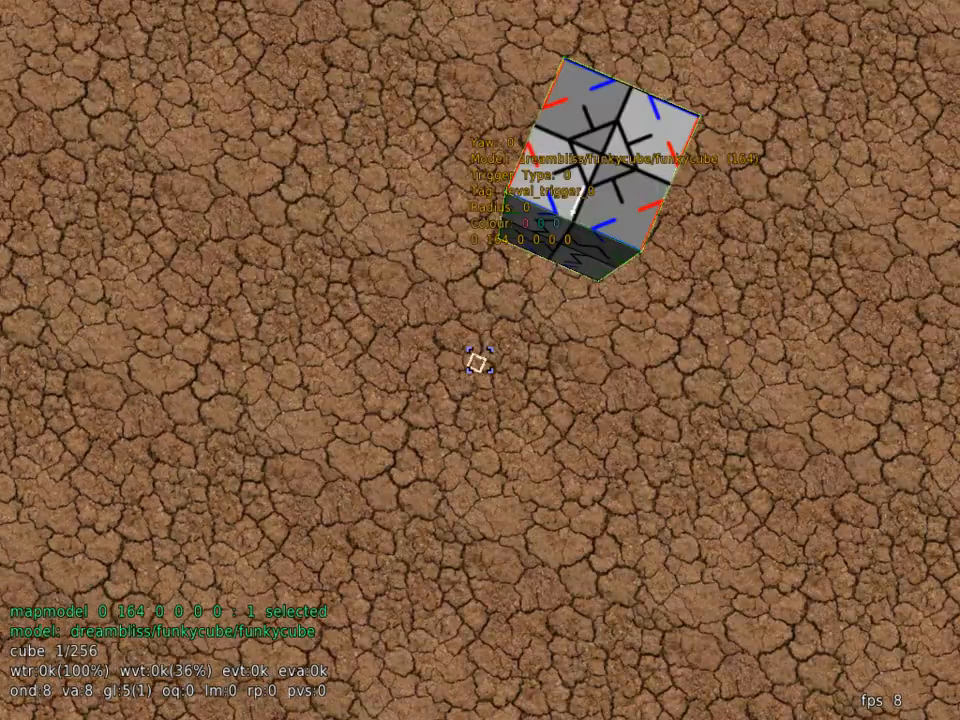
Examine the funkycube from above and from several sides to check how its base meets the ground.
key(w)
key(w)
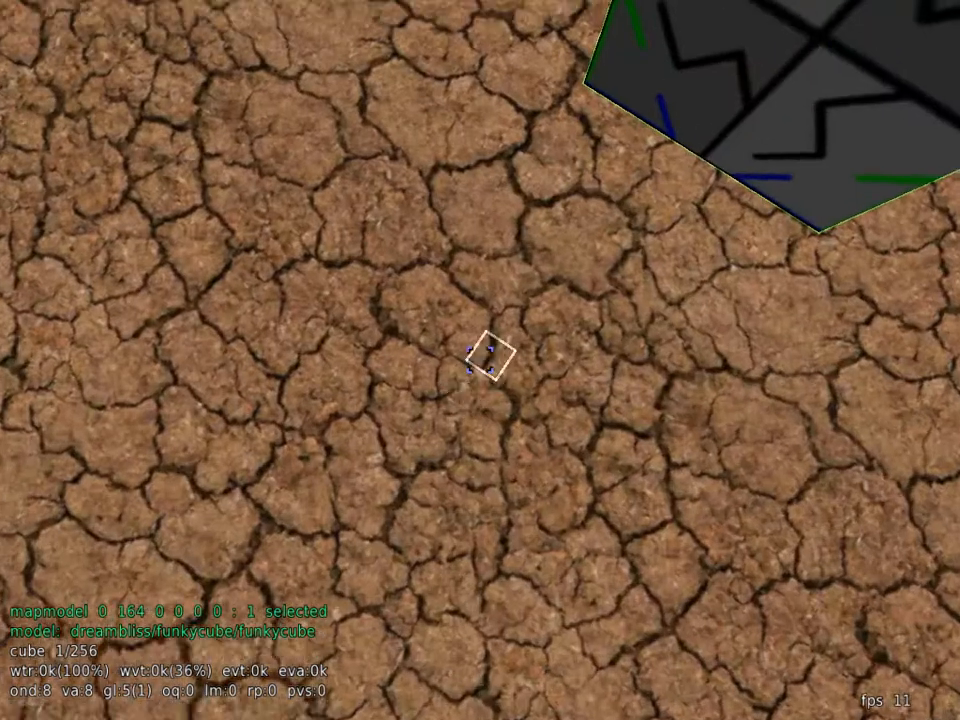
key(w)
key(s)
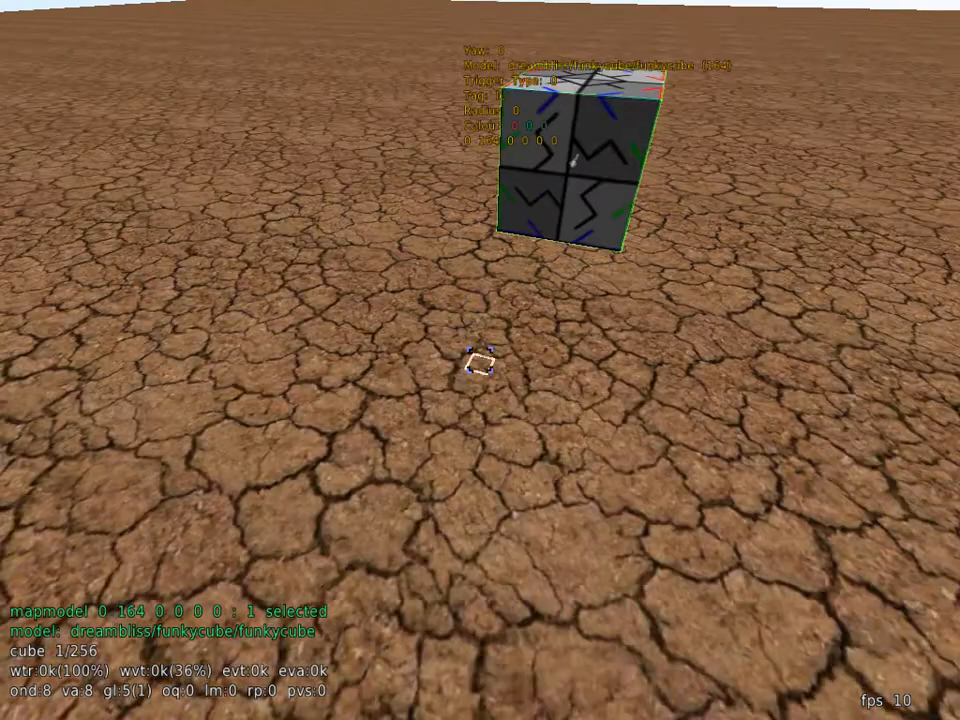
key(w)
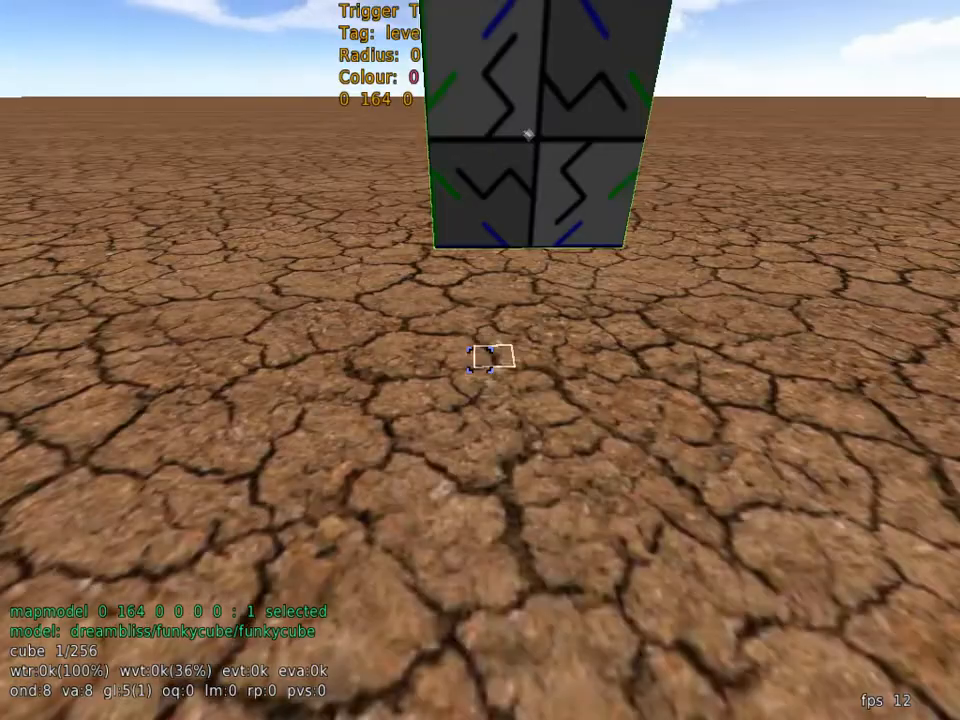
key(w)
key(s)
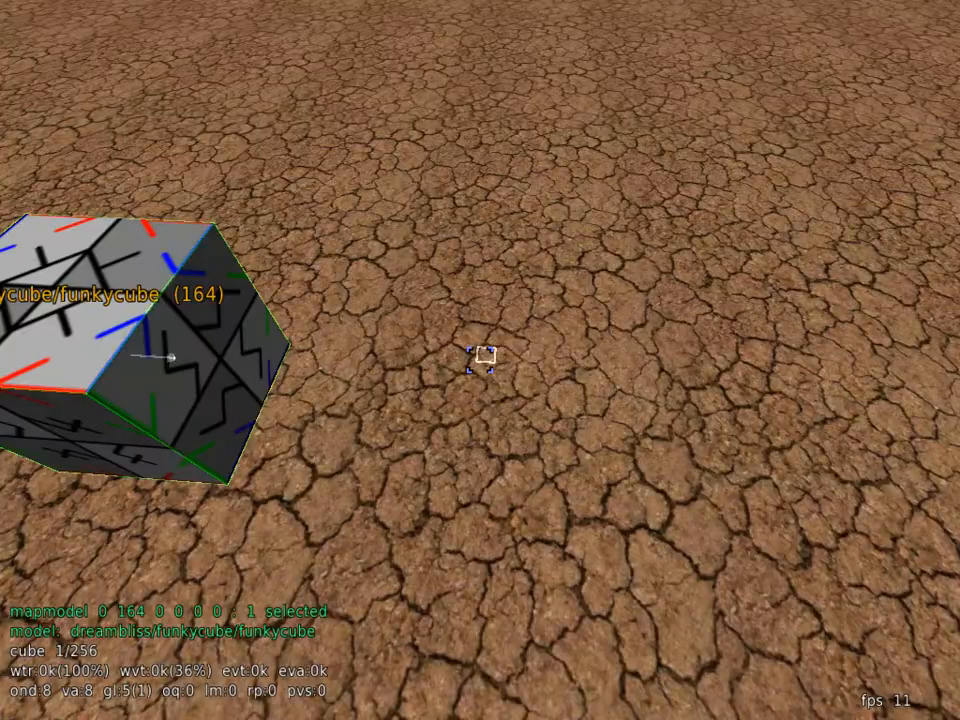
key(w)
key(s)
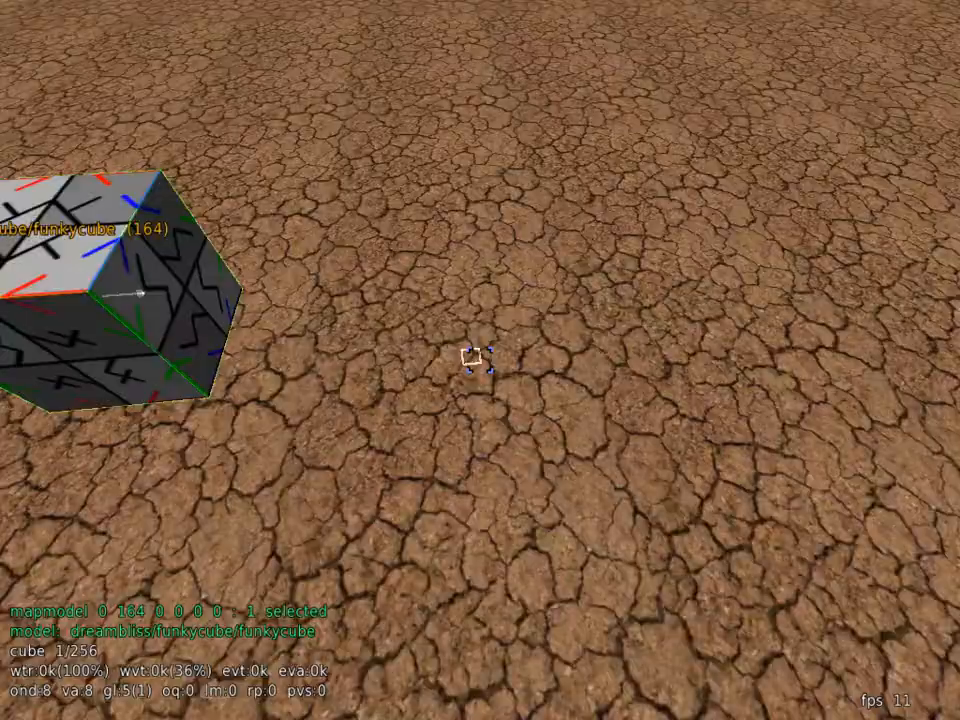
key(w)
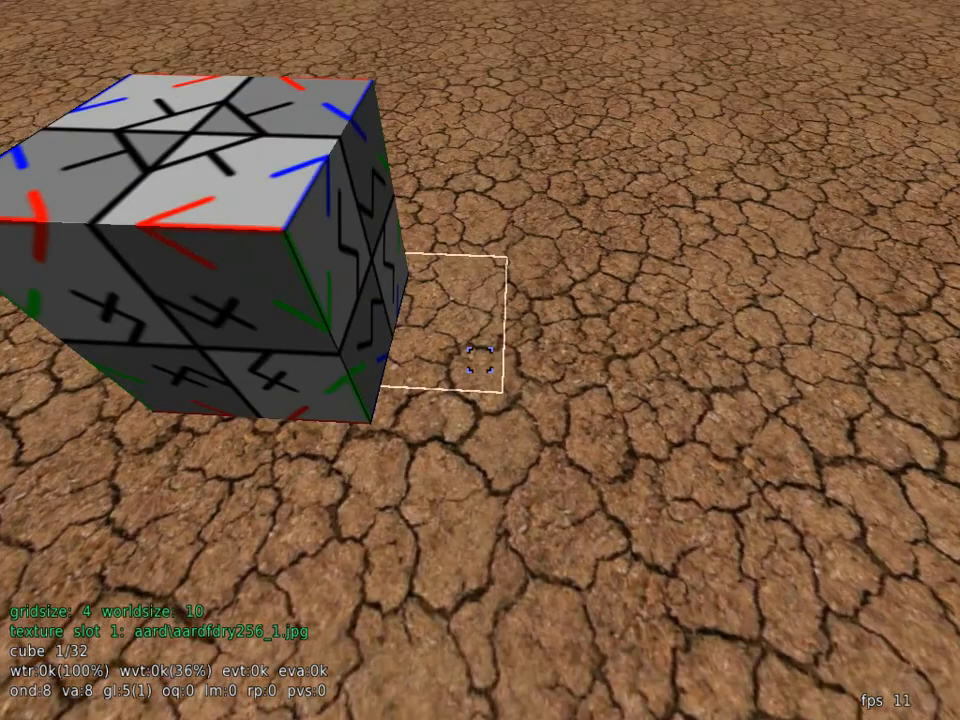
Raise a block of ground beside the funkycube at grid size 4.
scroll(480, 360, up, 1)
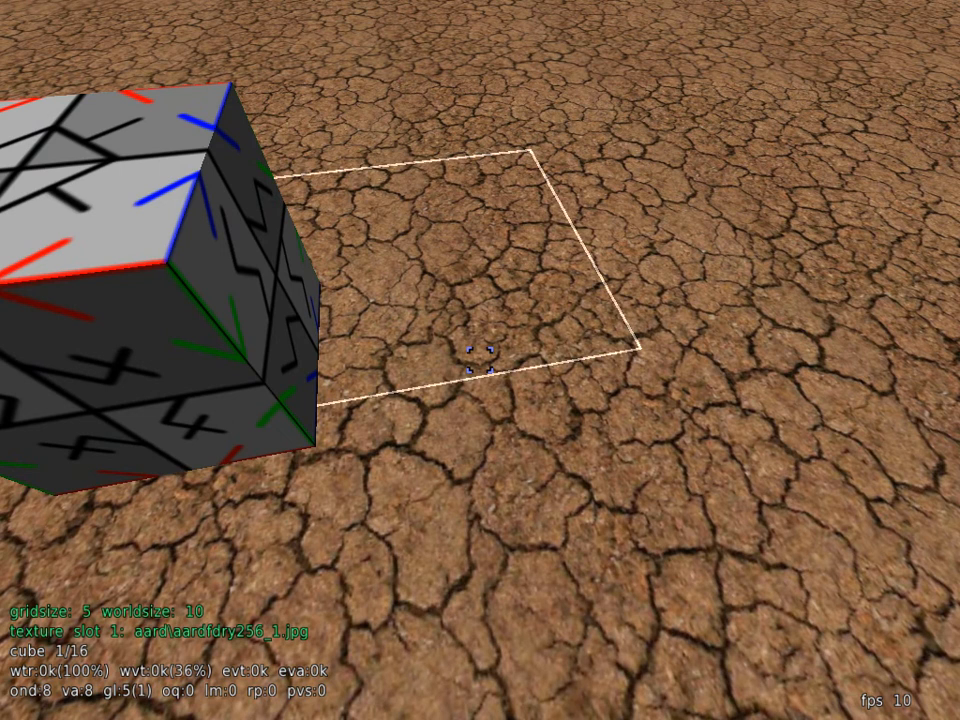
scroll(480, 360, down, 1)
scroll(480, 360, up, 1)
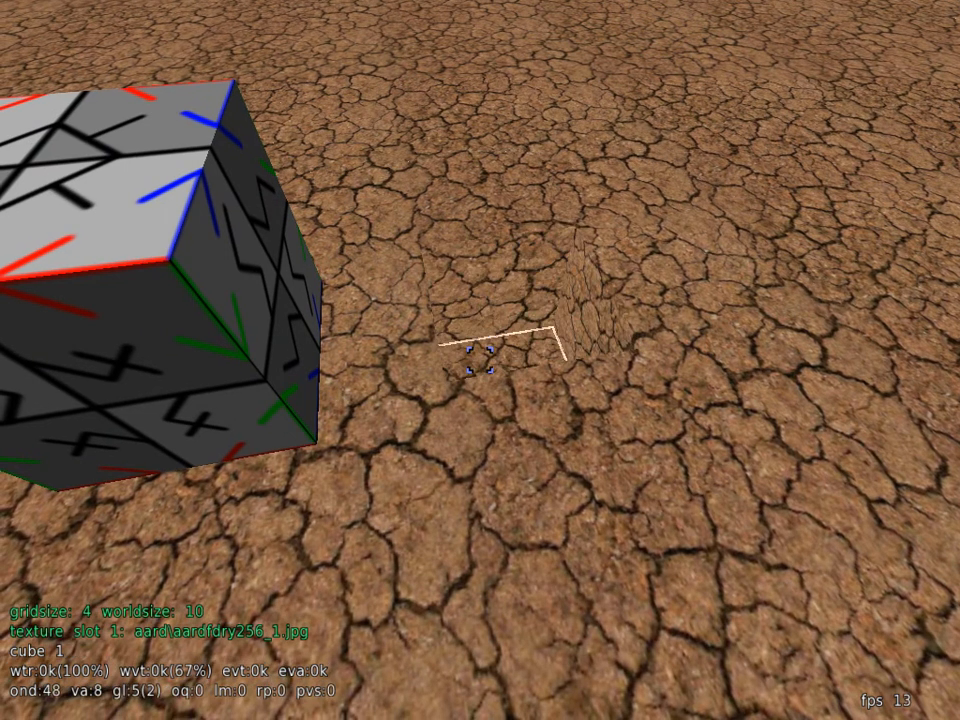
scroll(480, 360, down, 2)
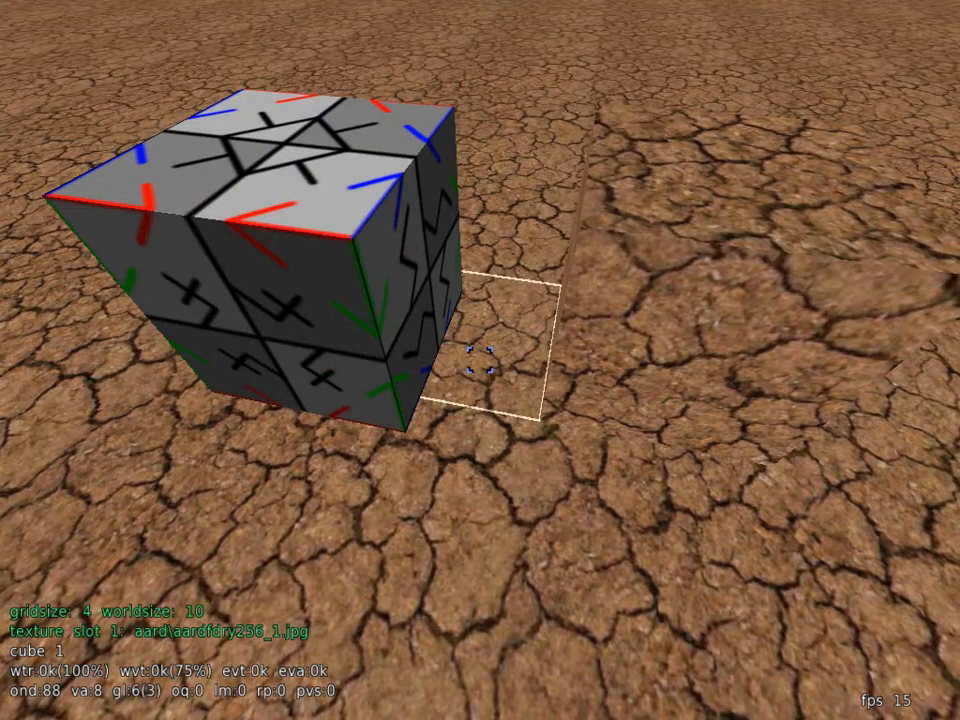
Move the funkycube flush against the raised ground block, keeping the grid size at 4.
click(479, 358)
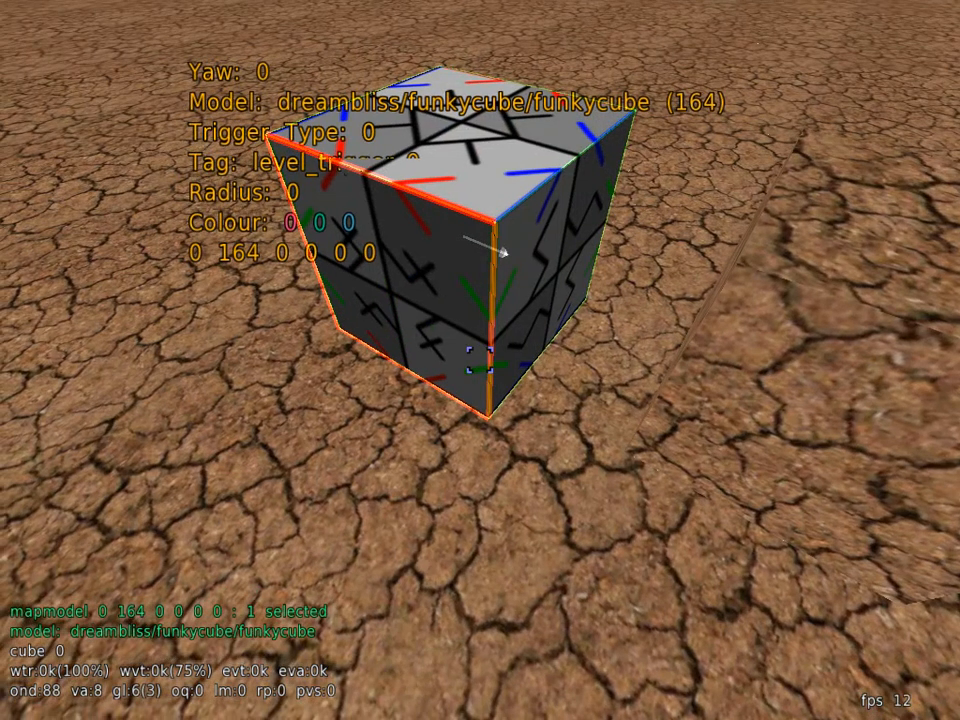
drag(480, 359, 480, 360)
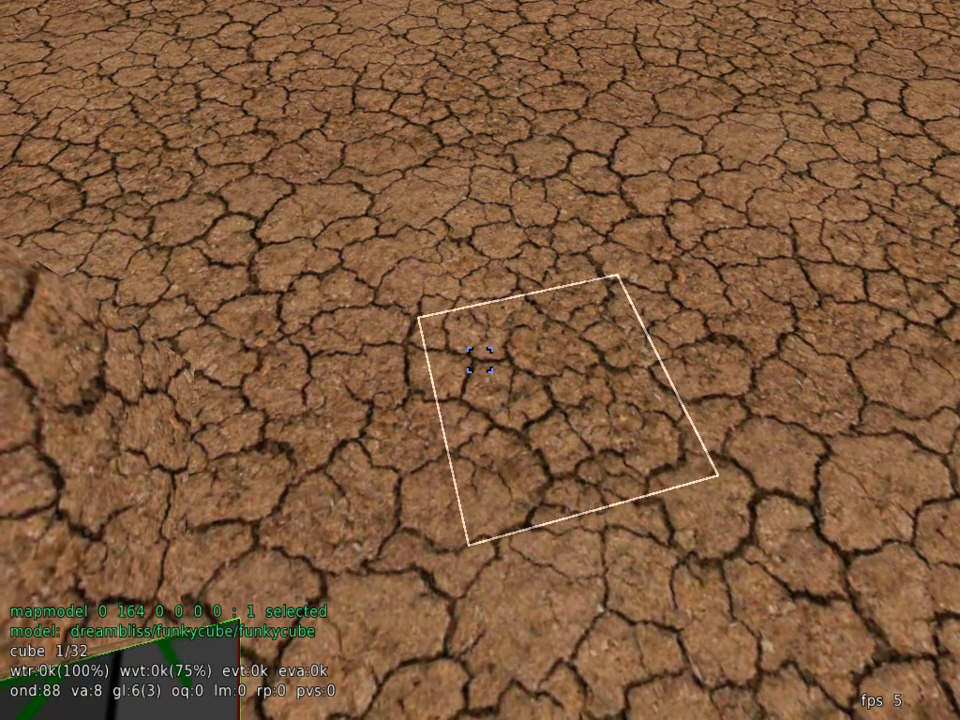
key(g)
scroll(480, 360, up, 1)
scroll(480, 360, down, 1)
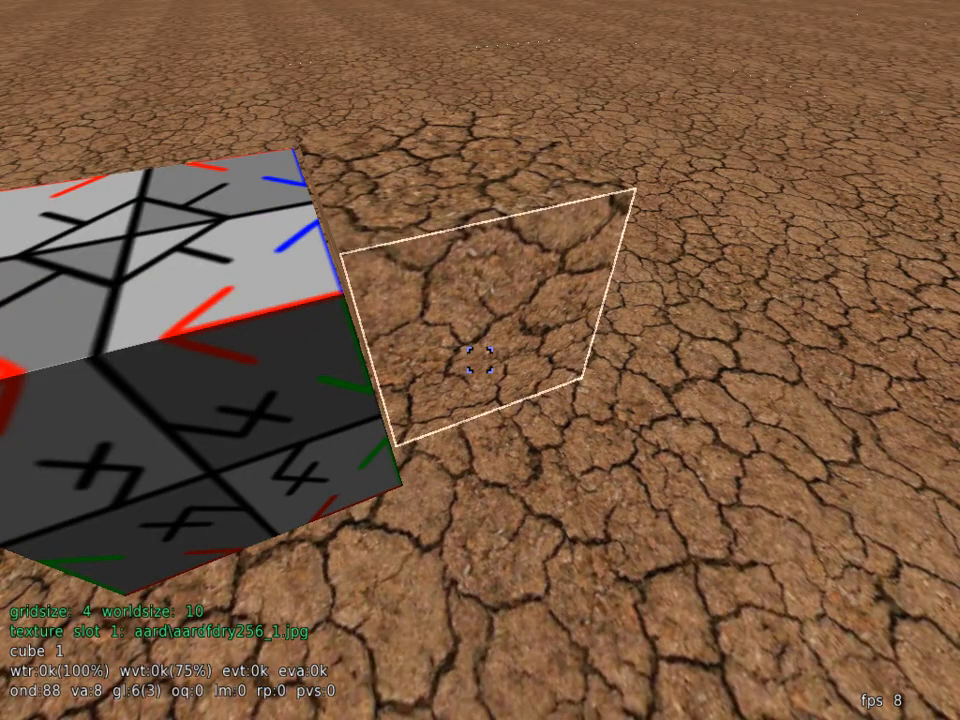
Leave edit mode, walk up against the funkycube and switch the third-person view on and back off.
key(e)
key(w)
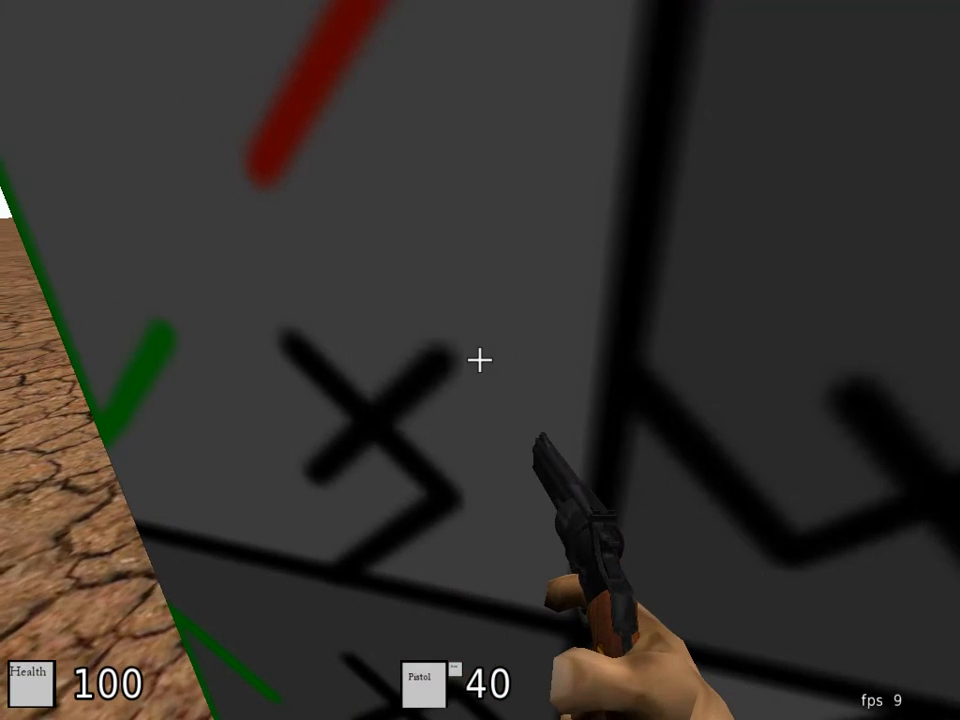
key(v)
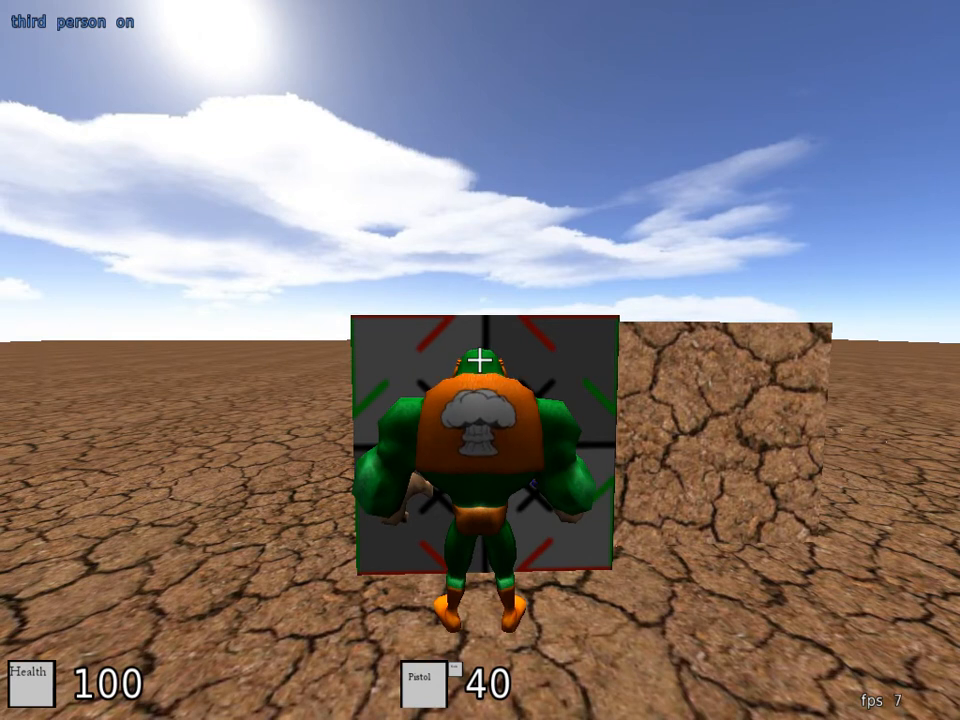
key(F9)
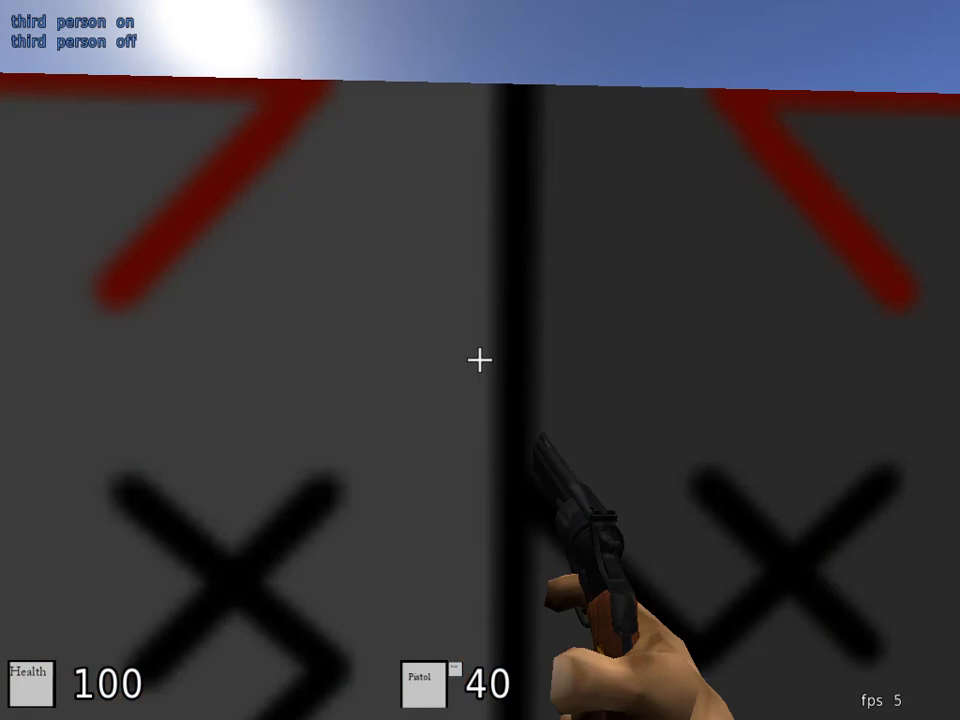
Return to edit mode, back away to view the funkycube beside the ground block, and exit the program.
key(e)
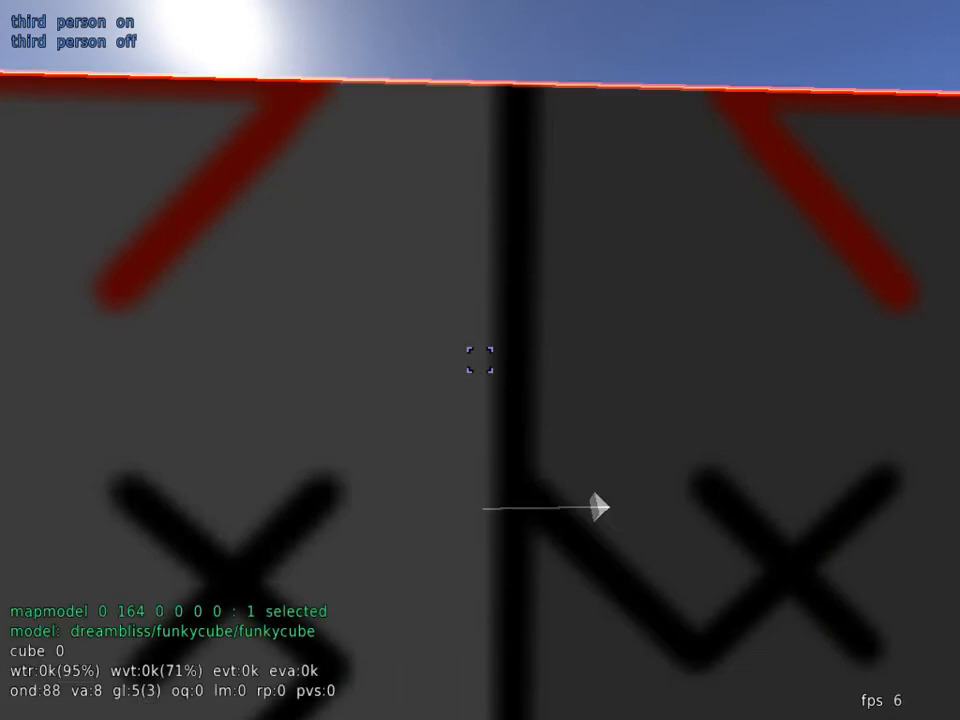
key(s)
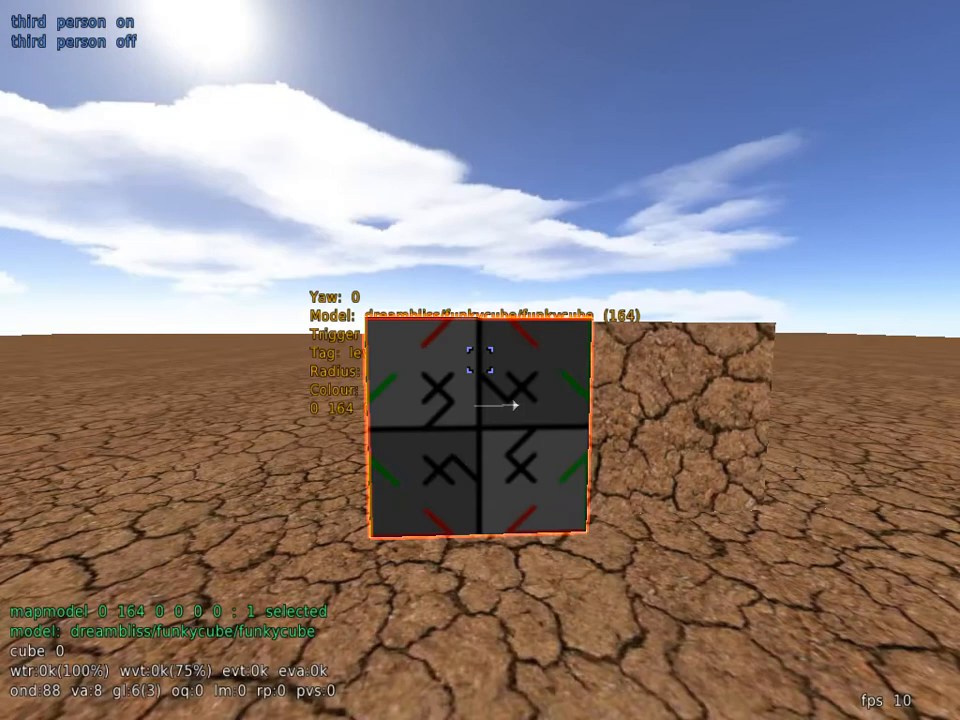
key(w)
key(s)
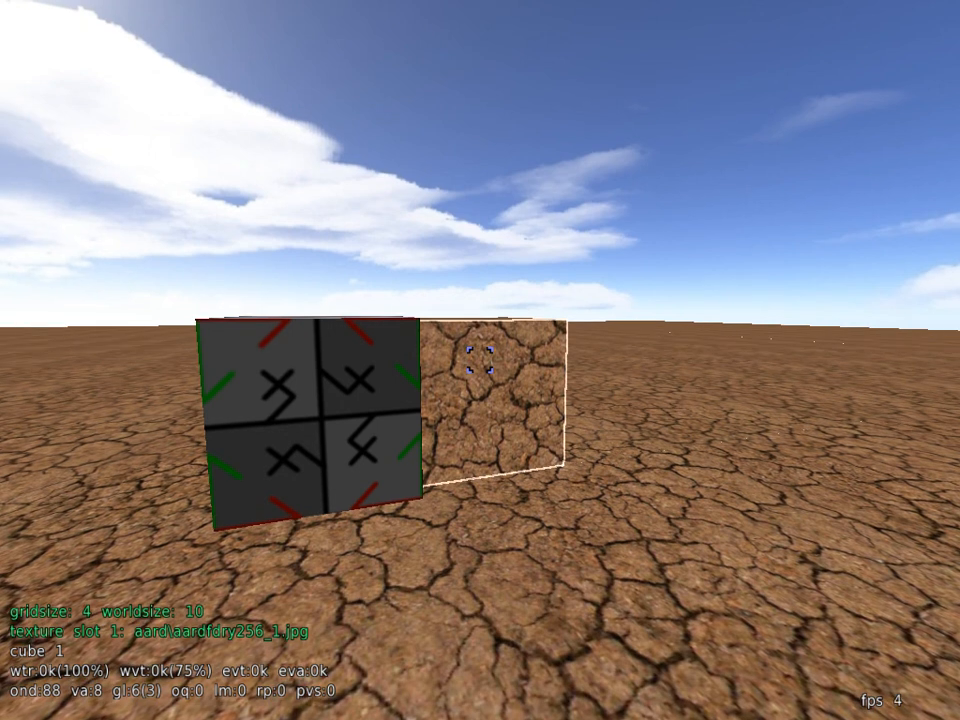
key(Escape)
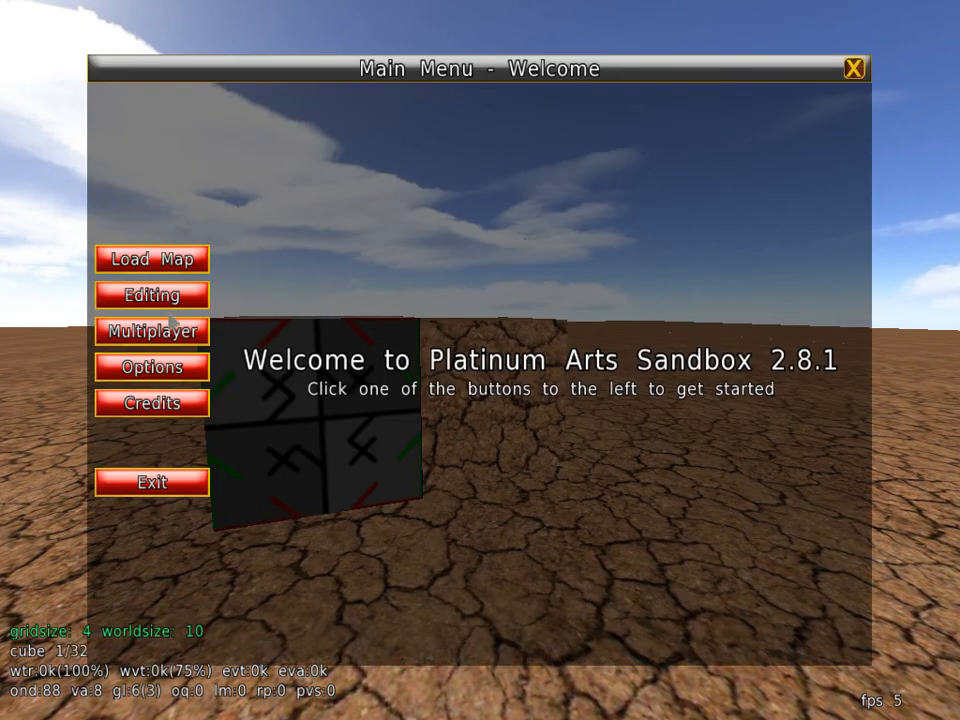
click(185, 482)
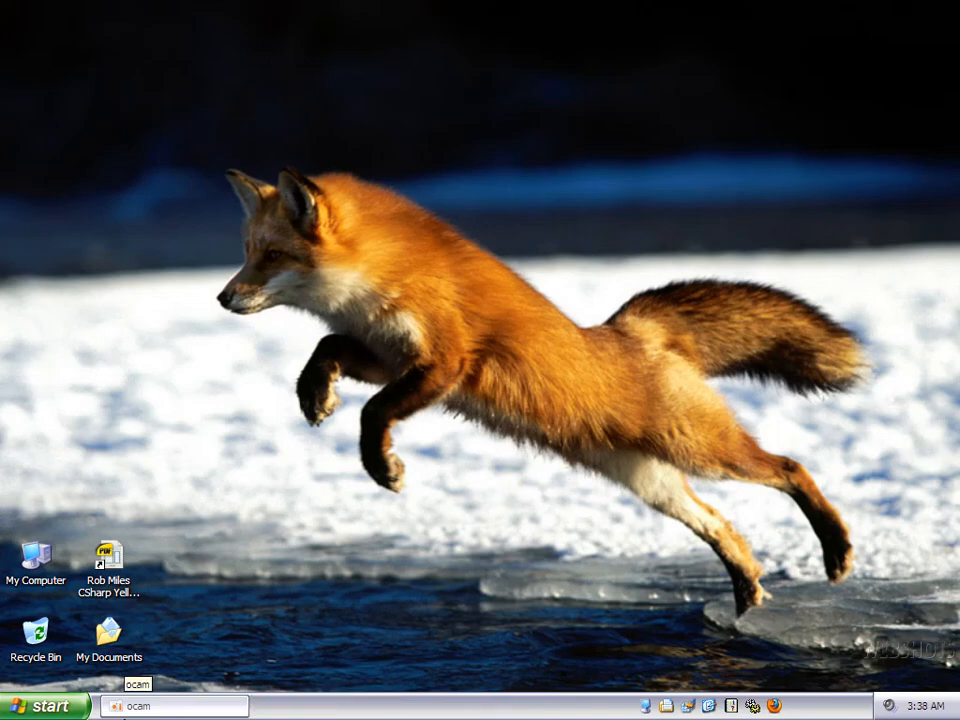